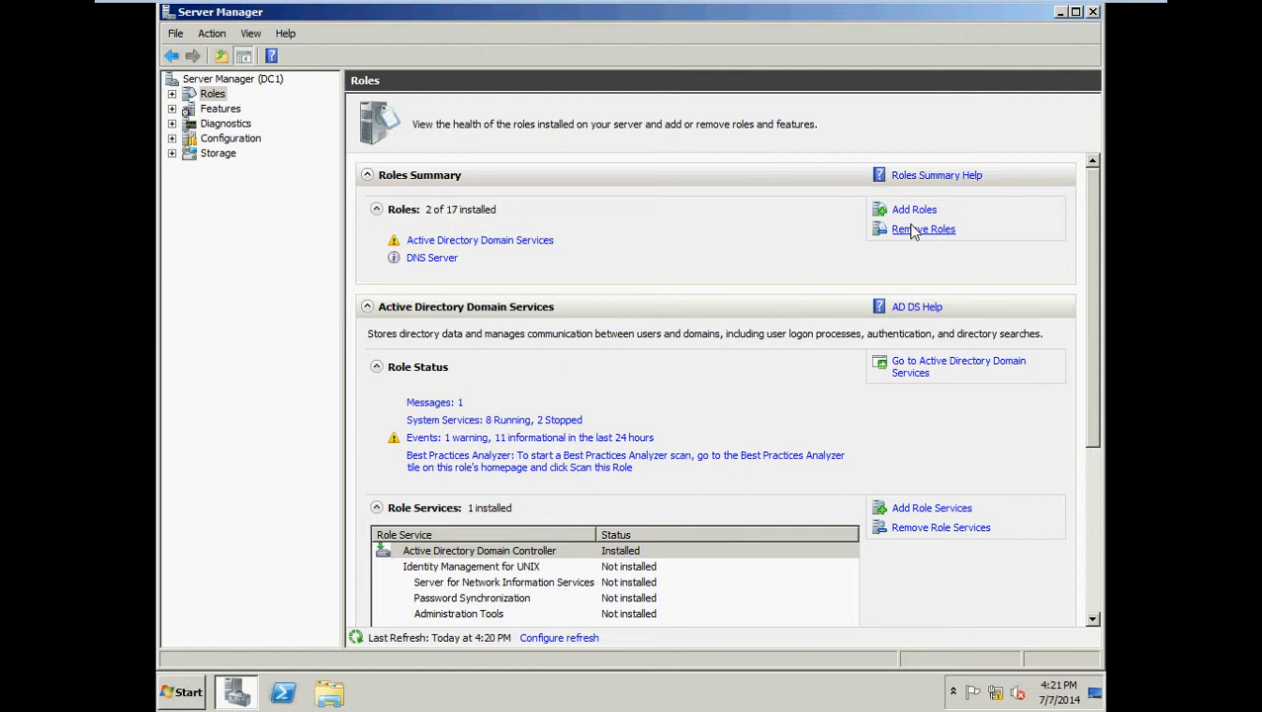
# - Choose Windows Server Backup and its Command-line Tools under Windows Server Backup Features as features to add to the server
pyautogui.click(226, 110)
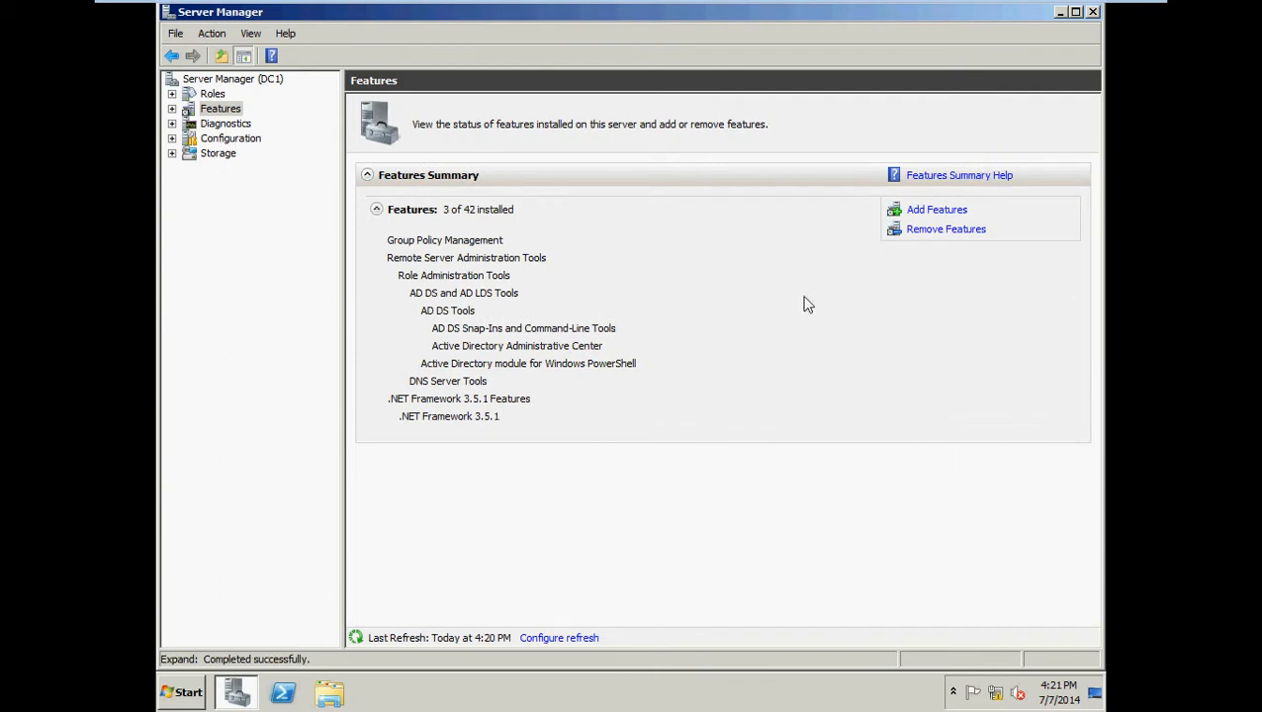
pyautogui.click(951, 215)
pyautogui.moveTo(777, 329); pyautogui.dragTo(772, 477)
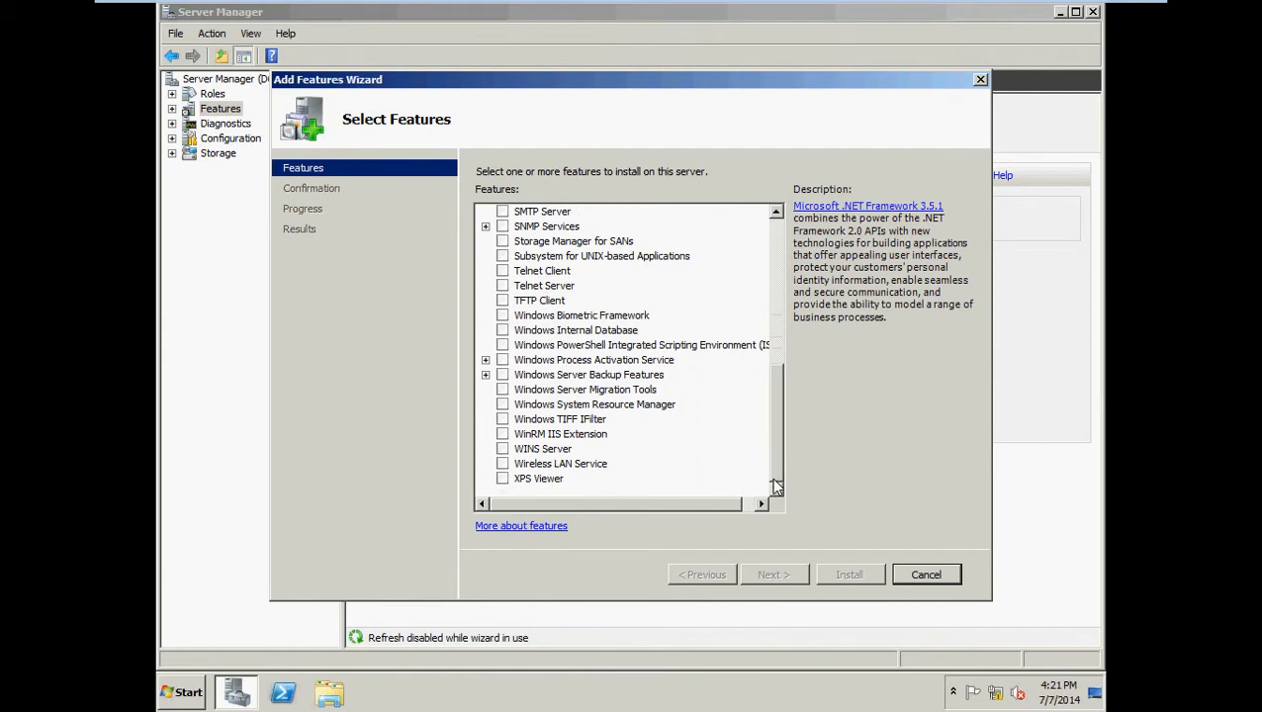
pyautogui.click(502, 376)
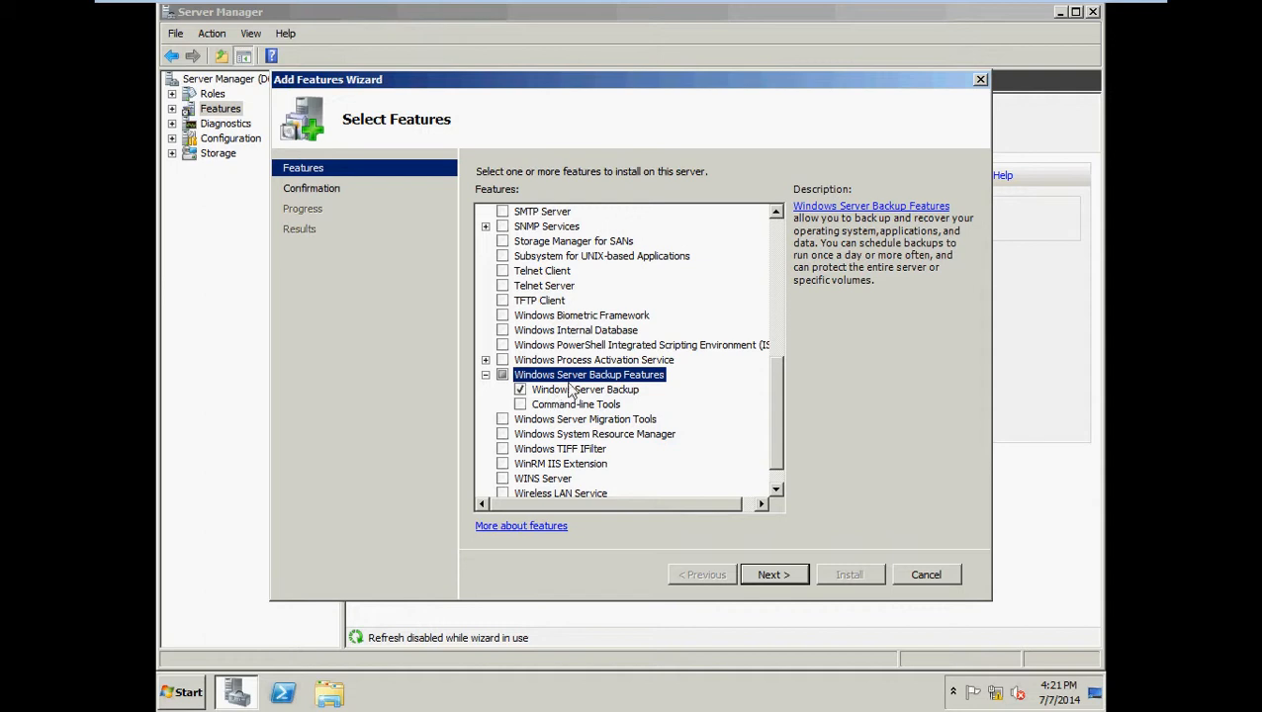
pyautogui.click(521, 403)
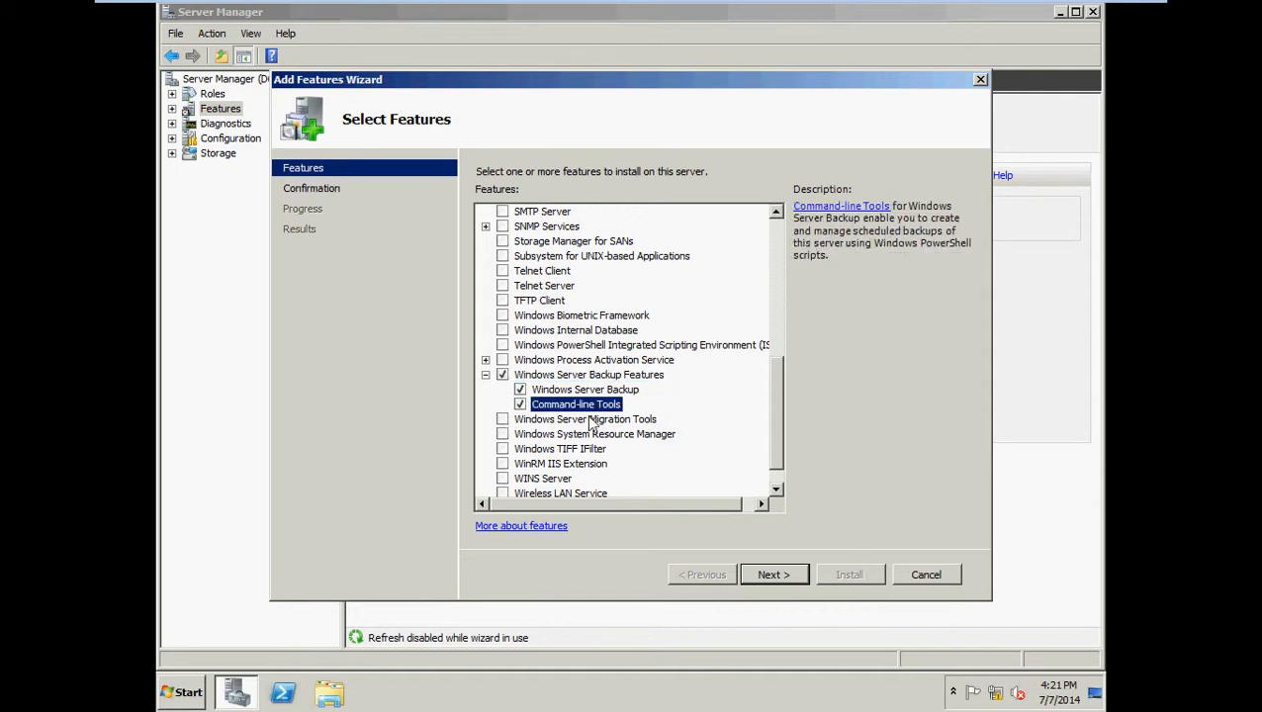
# - Install the selected backup features, then close the finished wizard and Server Manager
pyautogui.click(781, 578)
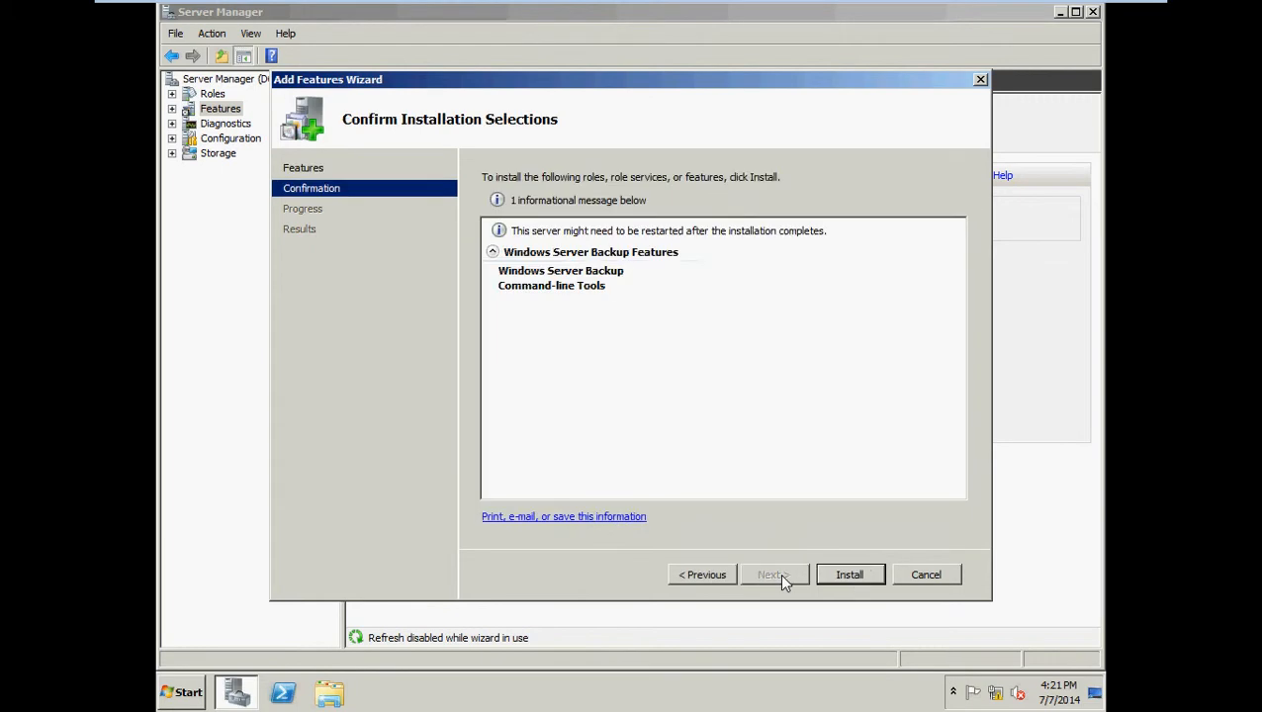
pyautogui.click(866, 576)
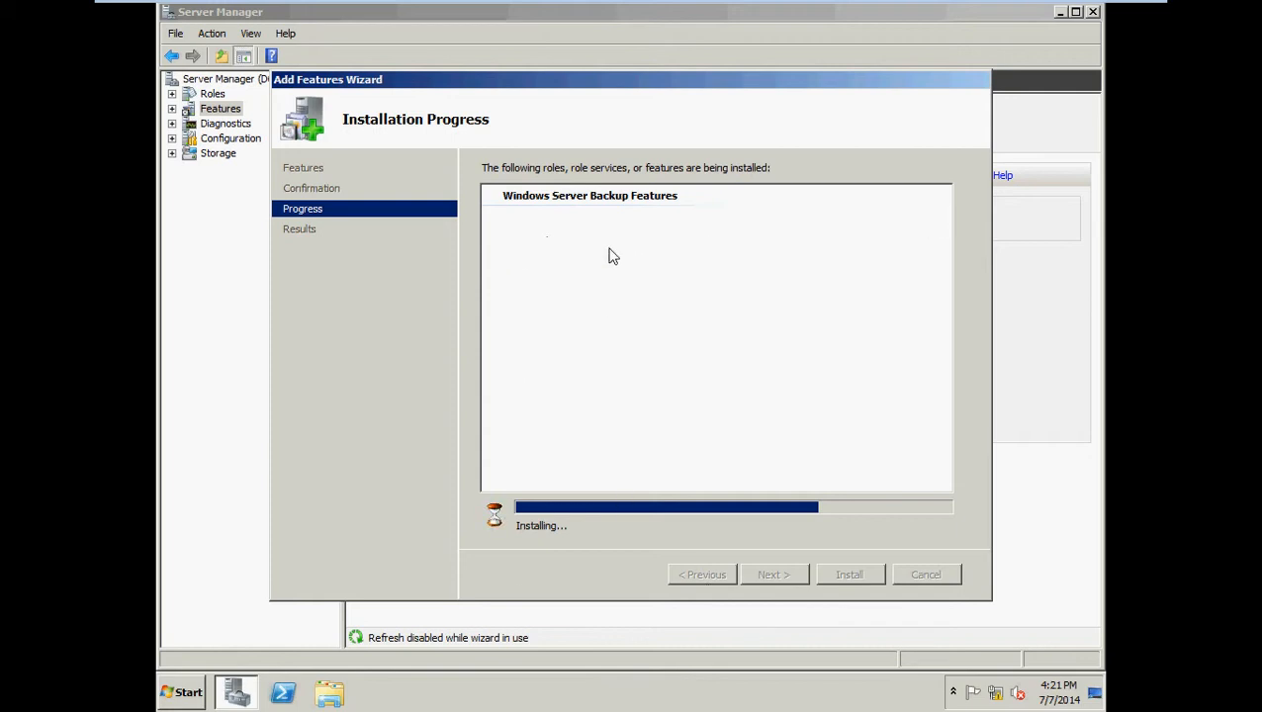
pyautogui.moveTo(1104, 8)
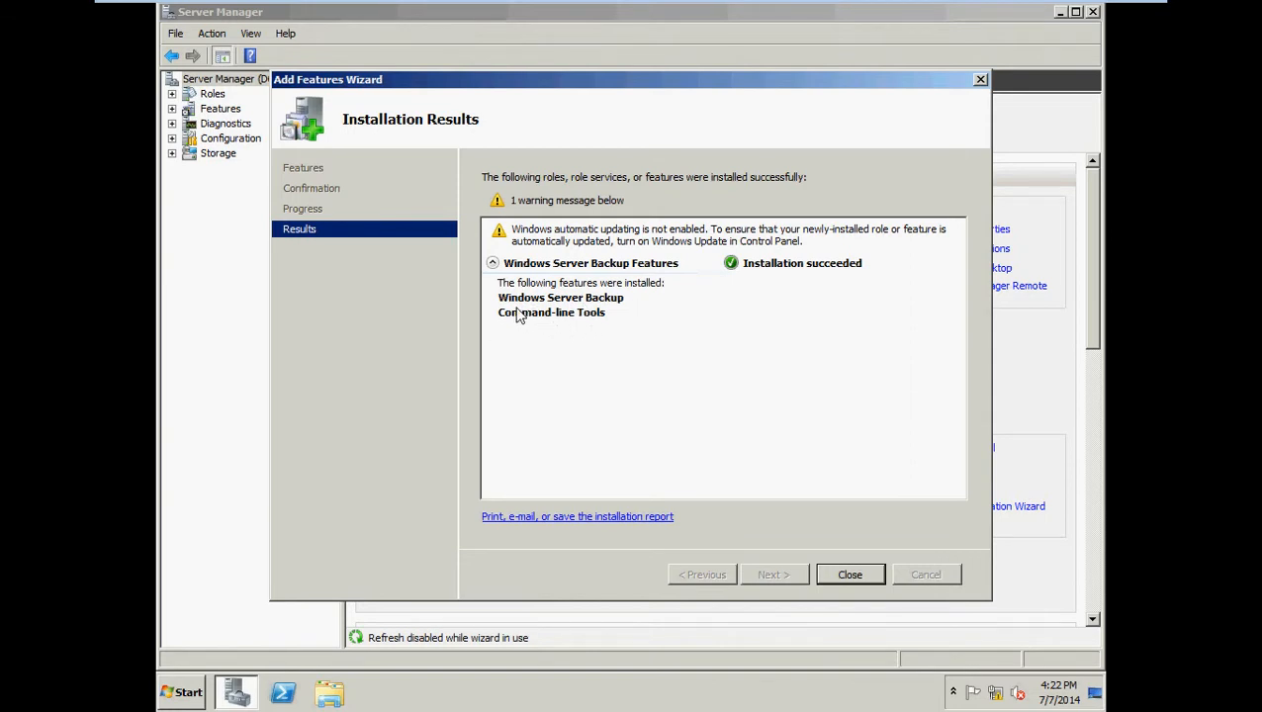
pyautogui.click(846, 572)
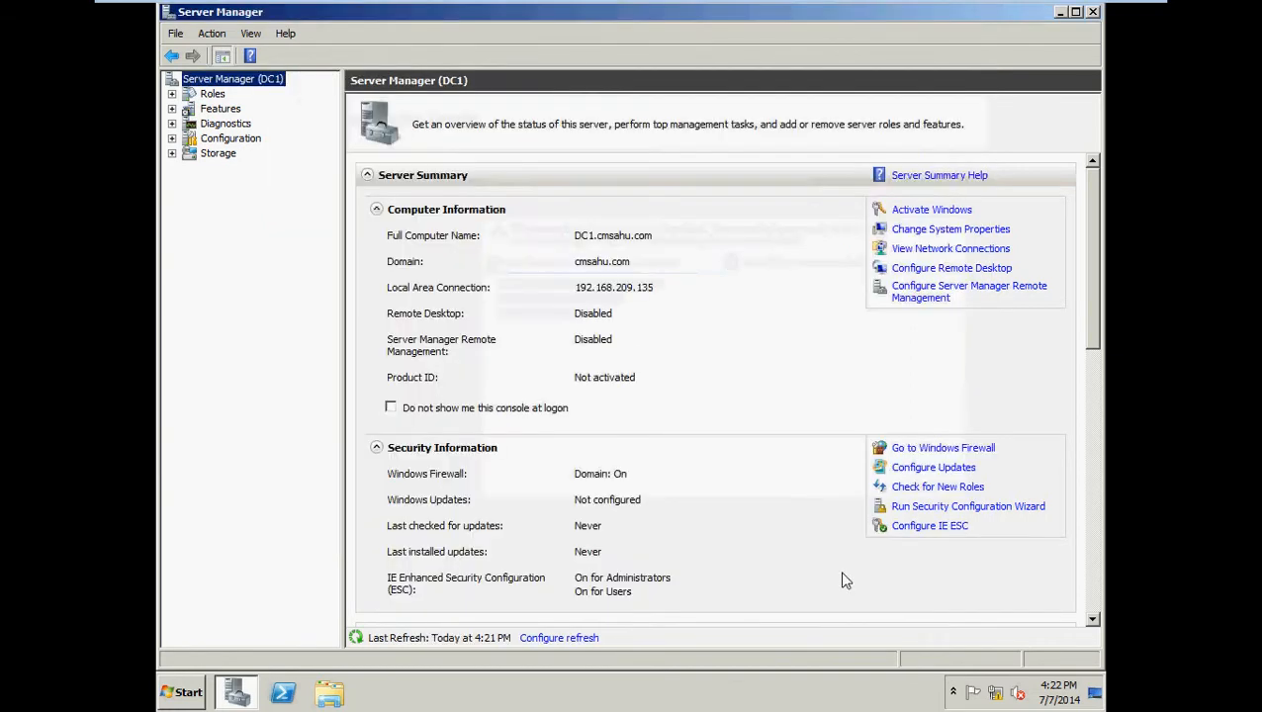
pyautogui.click(1092, 13)
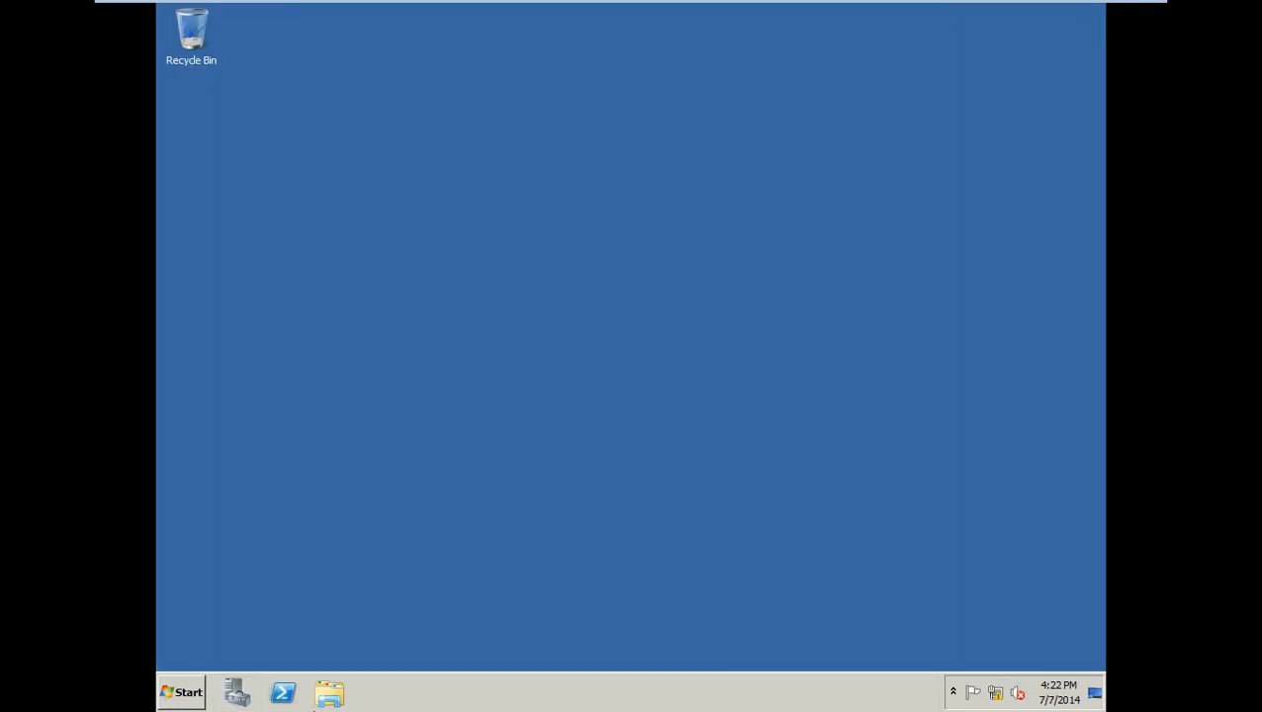
# - Open the Windows Server Backup administrative tool
pyautogui.click(190, 697)
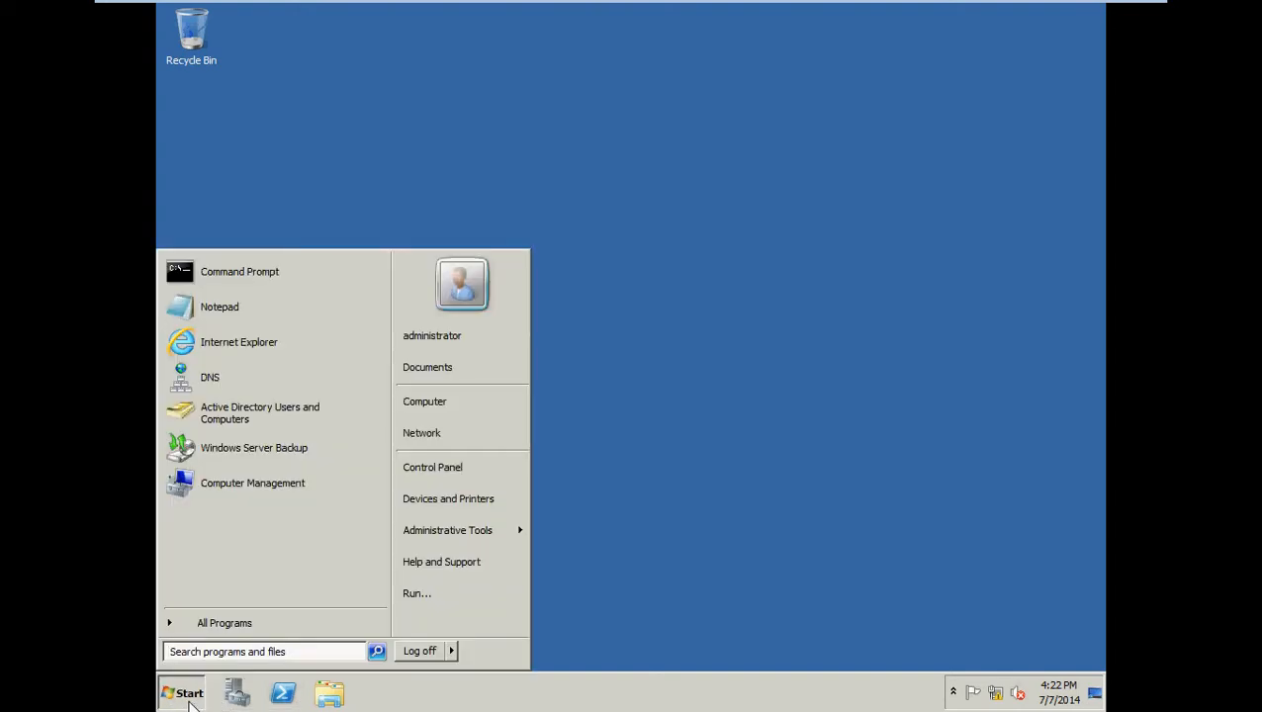
pyautogui.moveTo(480, 533)
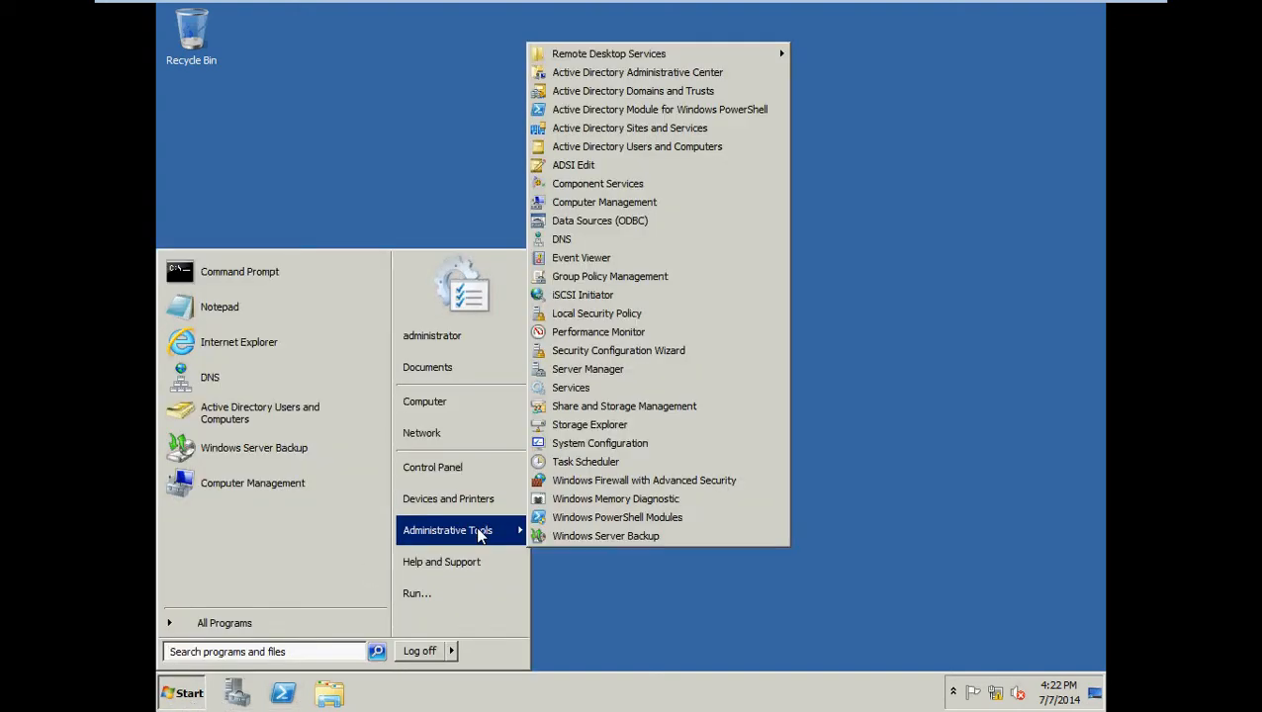
pyautogui.click(638, 539)
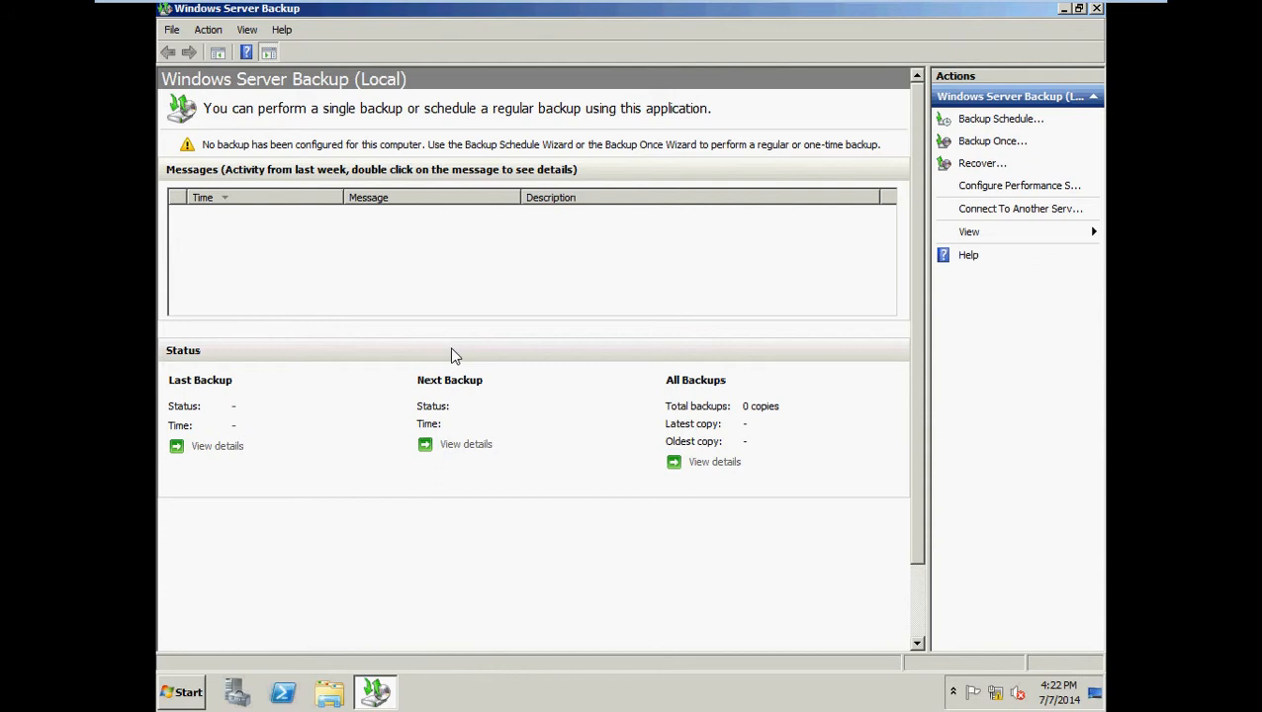
# - Look at the Windows Server Backup help topics and close the help window
pyautogui.click(282, 29)
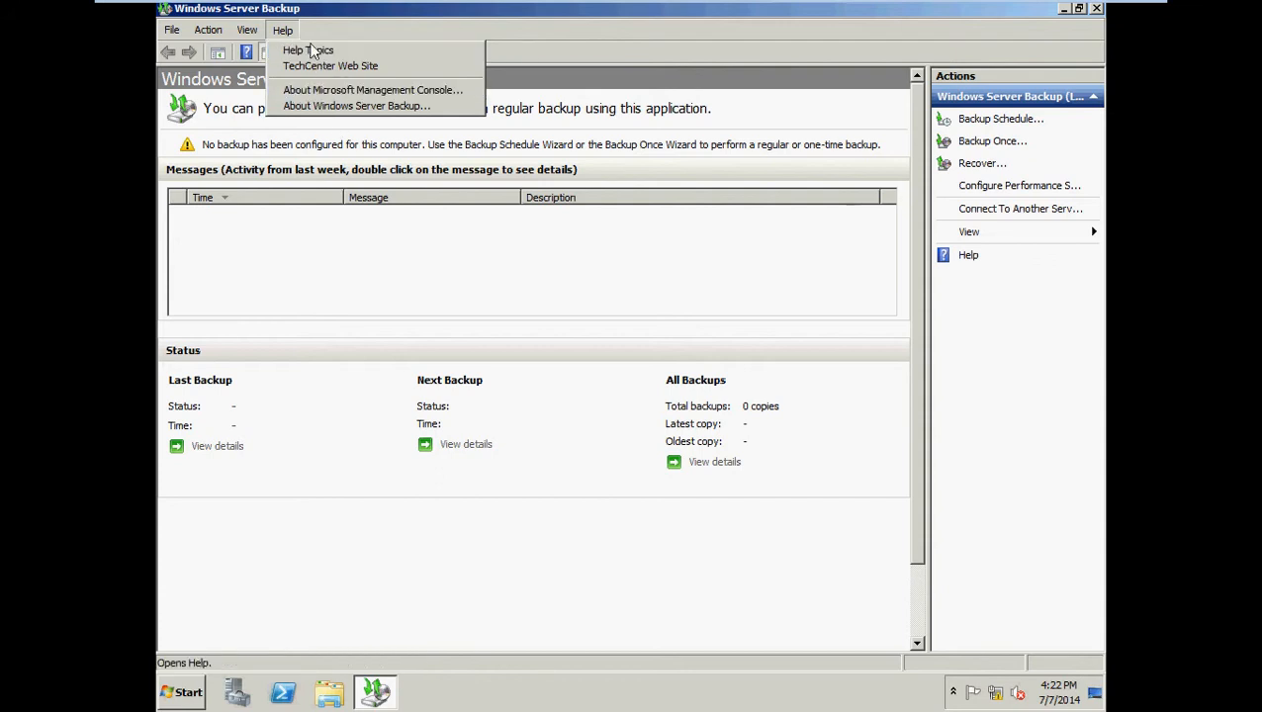
pyautogui.click(320, 53)
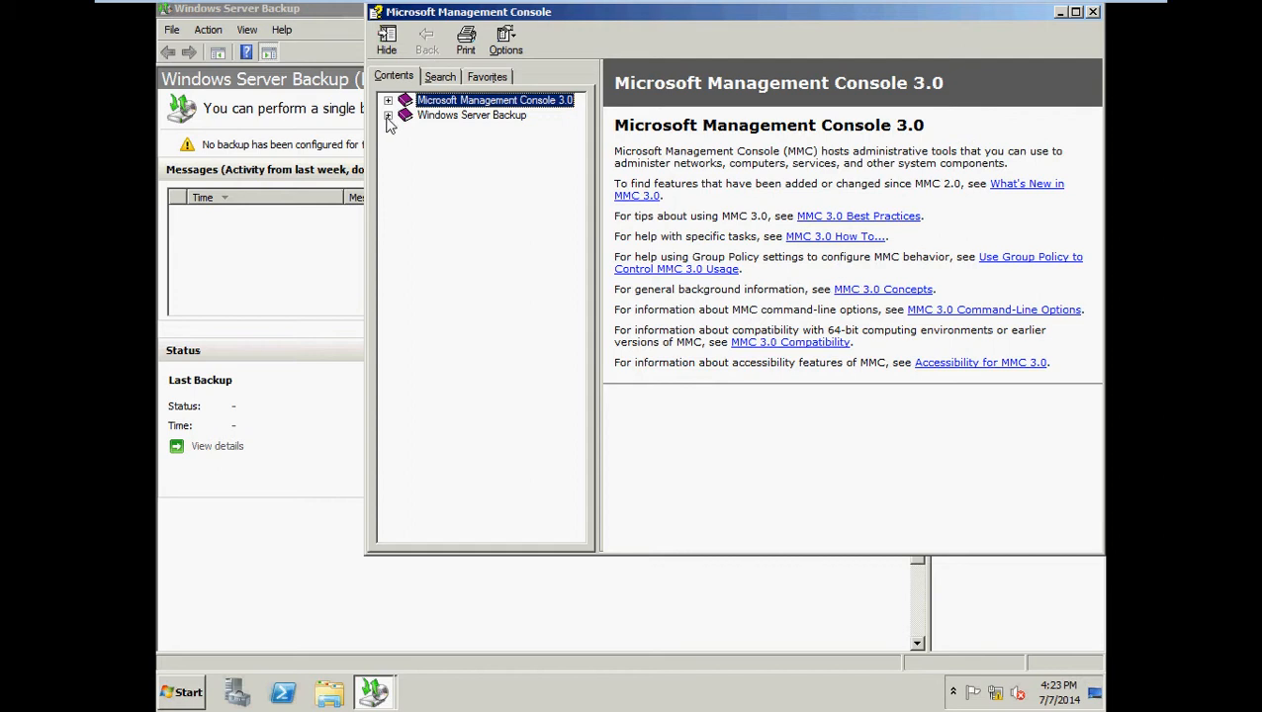
pyautogui.moveTo(663, 18); pyautogui.dragTo(535, 85)
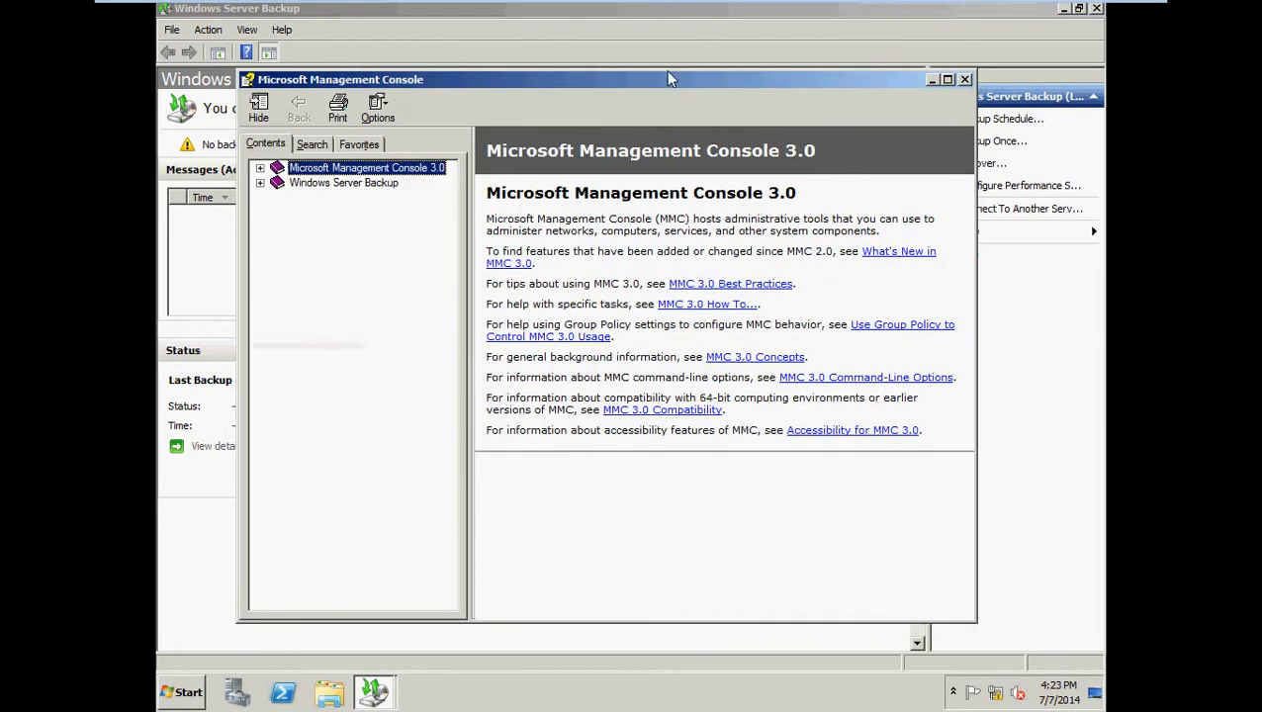
pyautogui.click(965, 81)
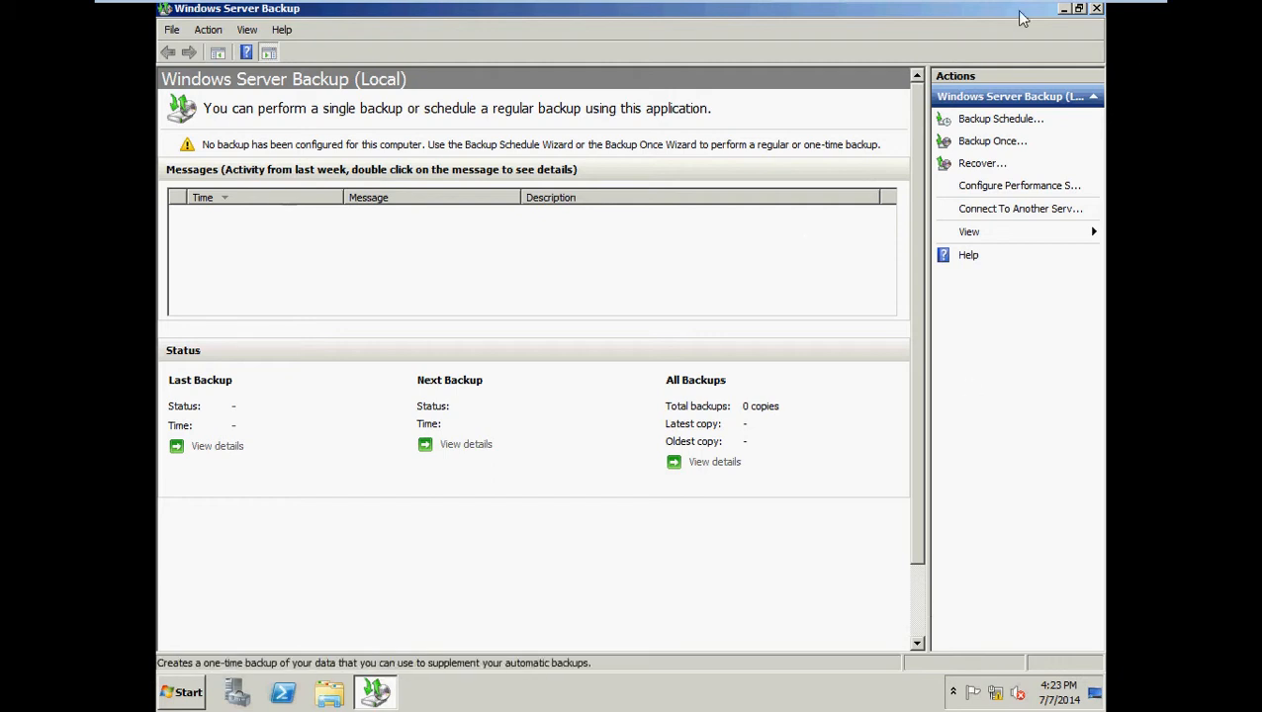
# - Leave the virtual machine and show the second slide of the PowerPoint presentation, listing the backup and restore topics
pyautogui.moveTo(1131, 3)
pyautogui.click(1097, 15)
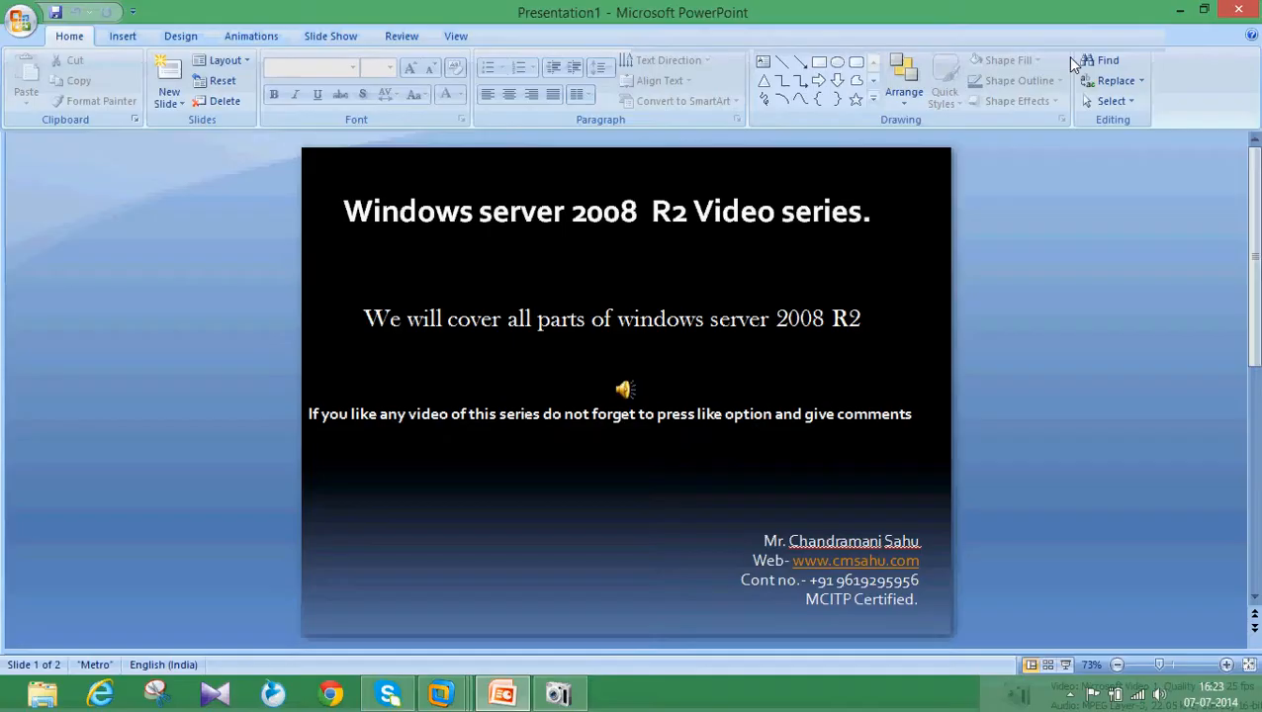
pyautogui.click(498, 699)
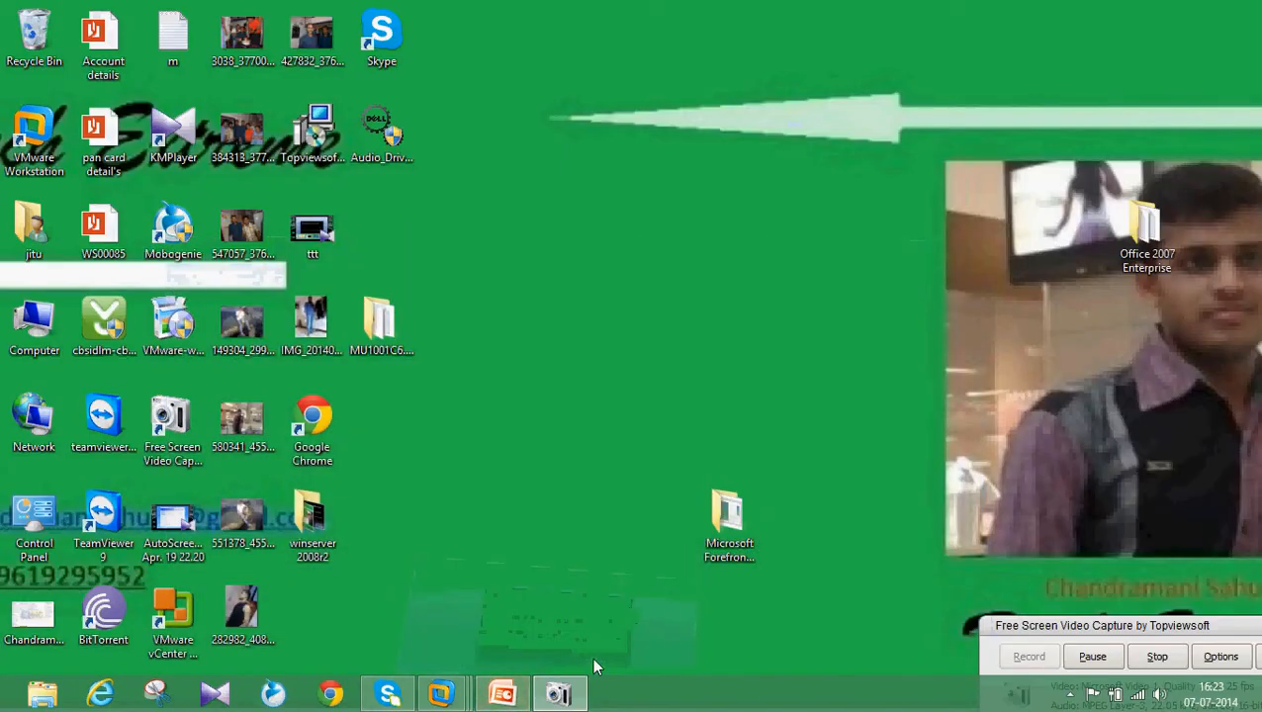
pyautogui.click(502, 696)
pyautogui.scroll(-2, 943, 630)
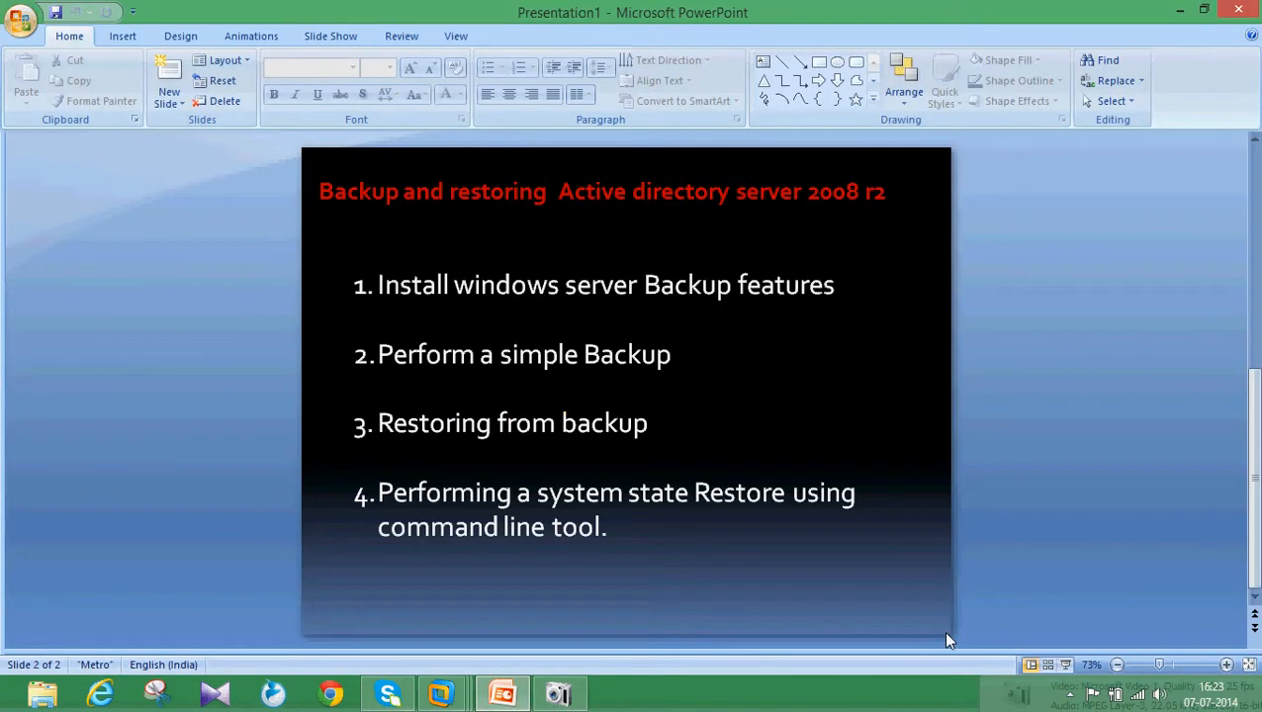
# - Review the slide's agenda items on installing backup features, performing a simple backup and restoring from backup, highlighting their text
pyautogui.click(420, 289)
pyautogui.moveTo(836, 289); pyautogui.dragTo(411, 295)
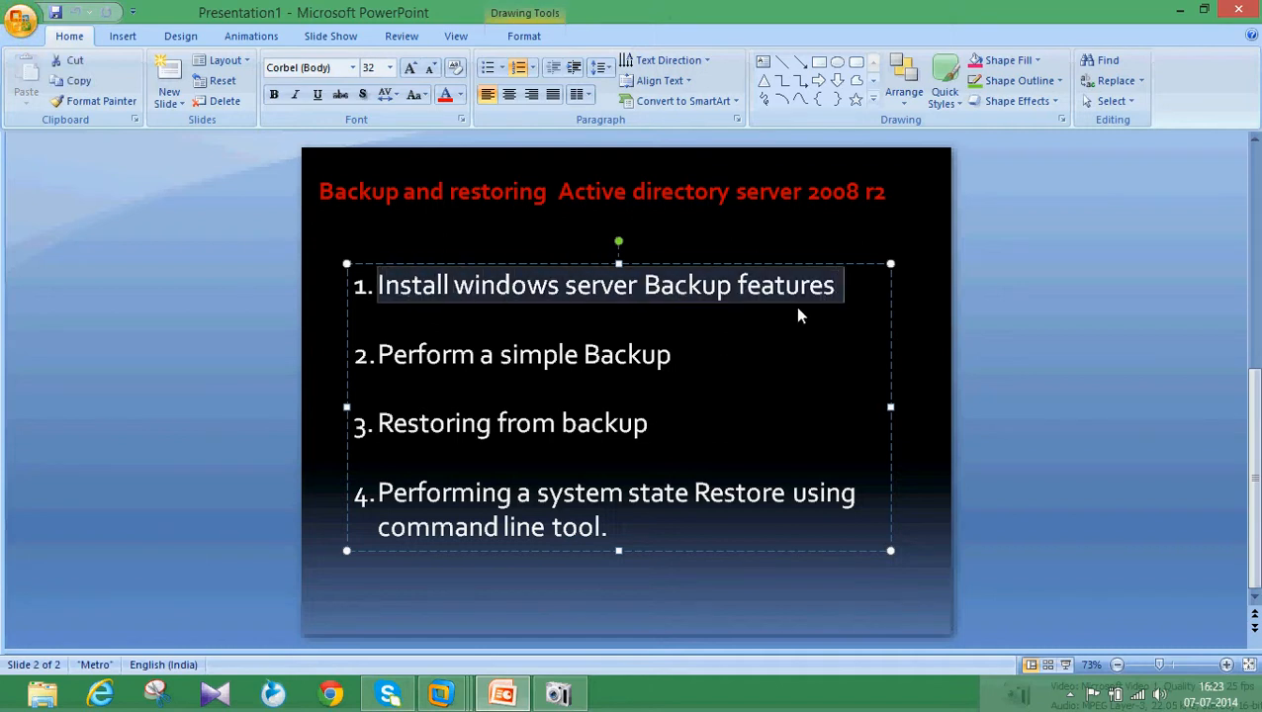
pyautogui.click(667, 369)
pyautogui.moveTo(699, 360); pyautogui.dragTo(467, 378)
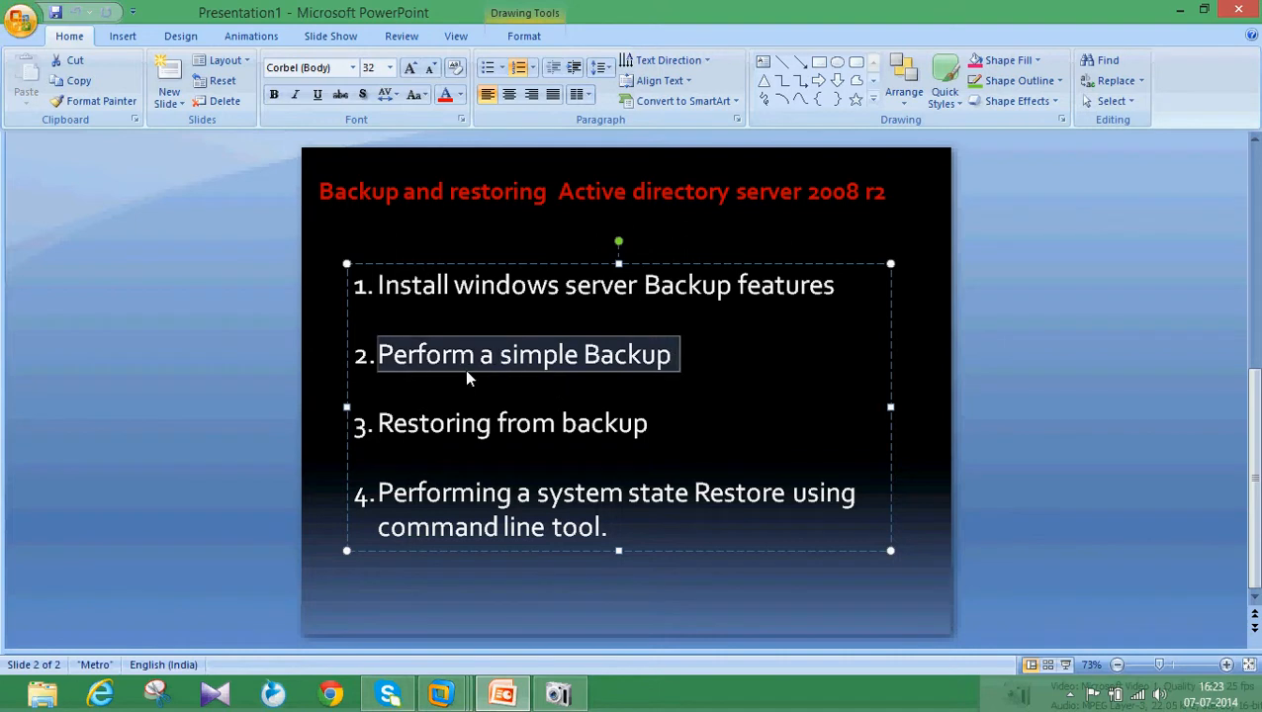
pyautogui.click(700, 434)
pyautogui.moveTo(421, 469); pyautogui.dragTo(384, 465)
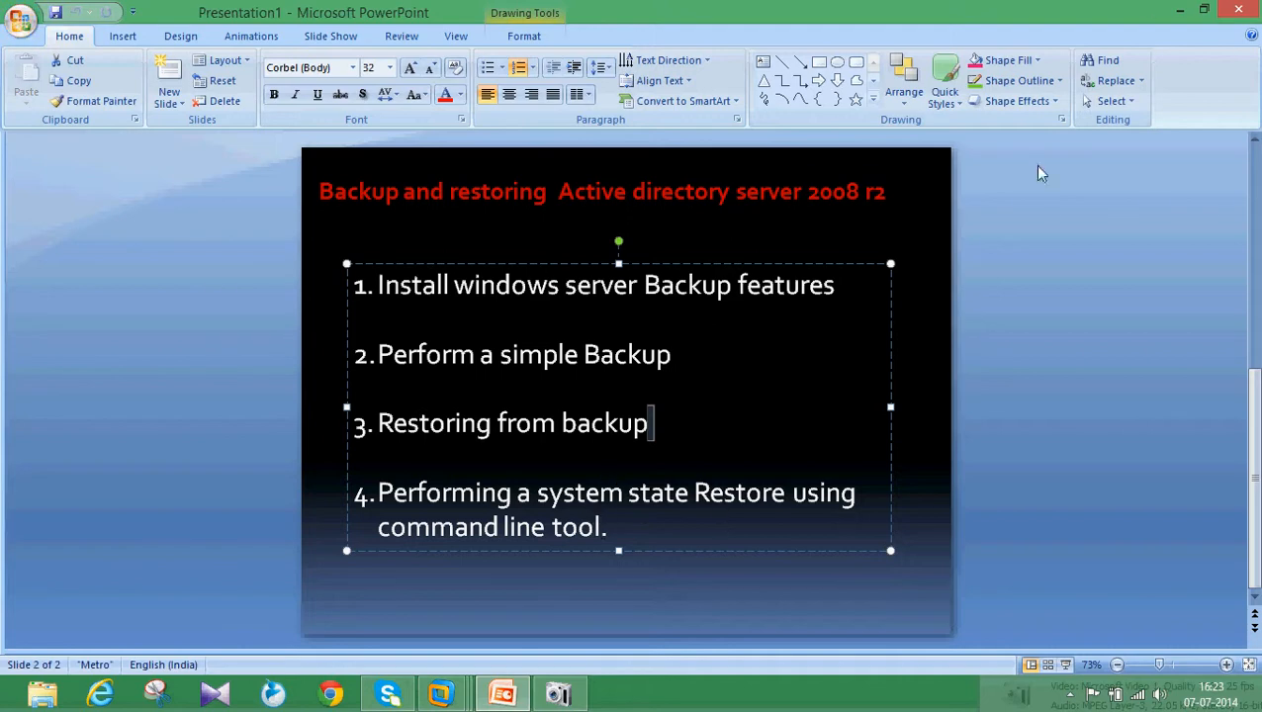
# - Minimize the presentation and switch back to the VMware virtual machine running Windows Server Backup
pyautogui.click(1188, 12)
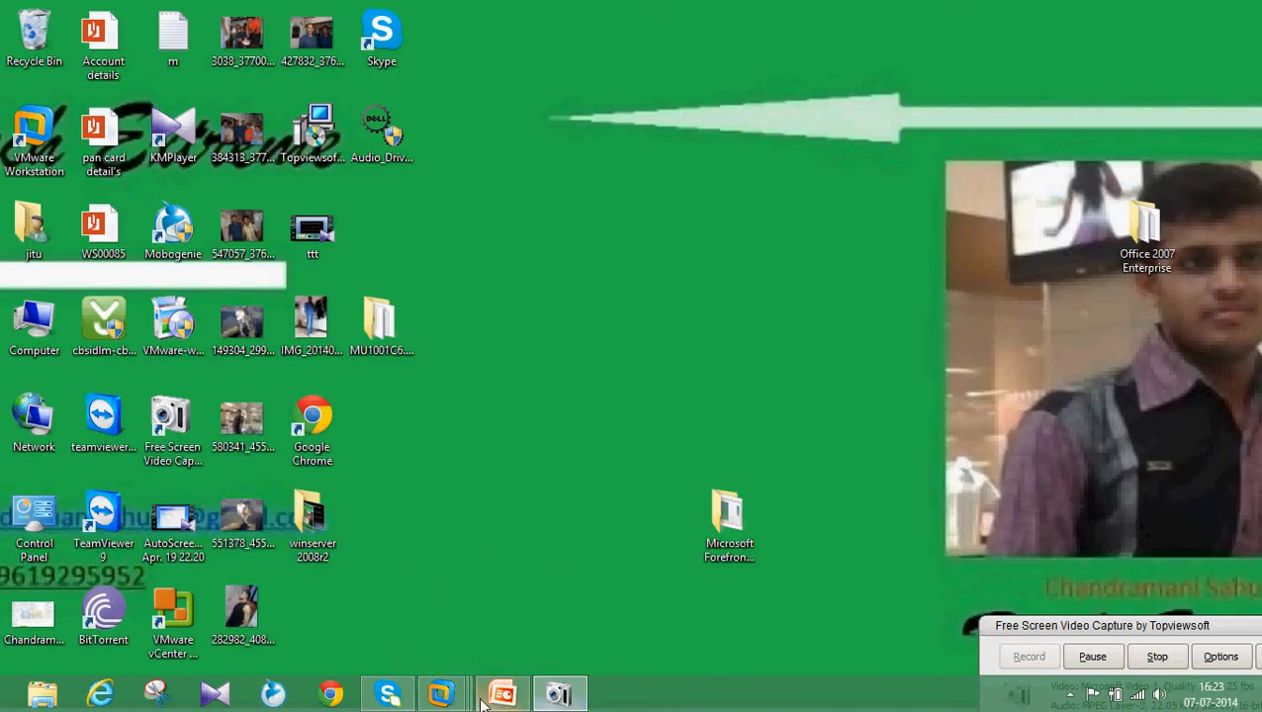
pyautogui.moveTo(457, 700)
pyautogui.click(726, 608)
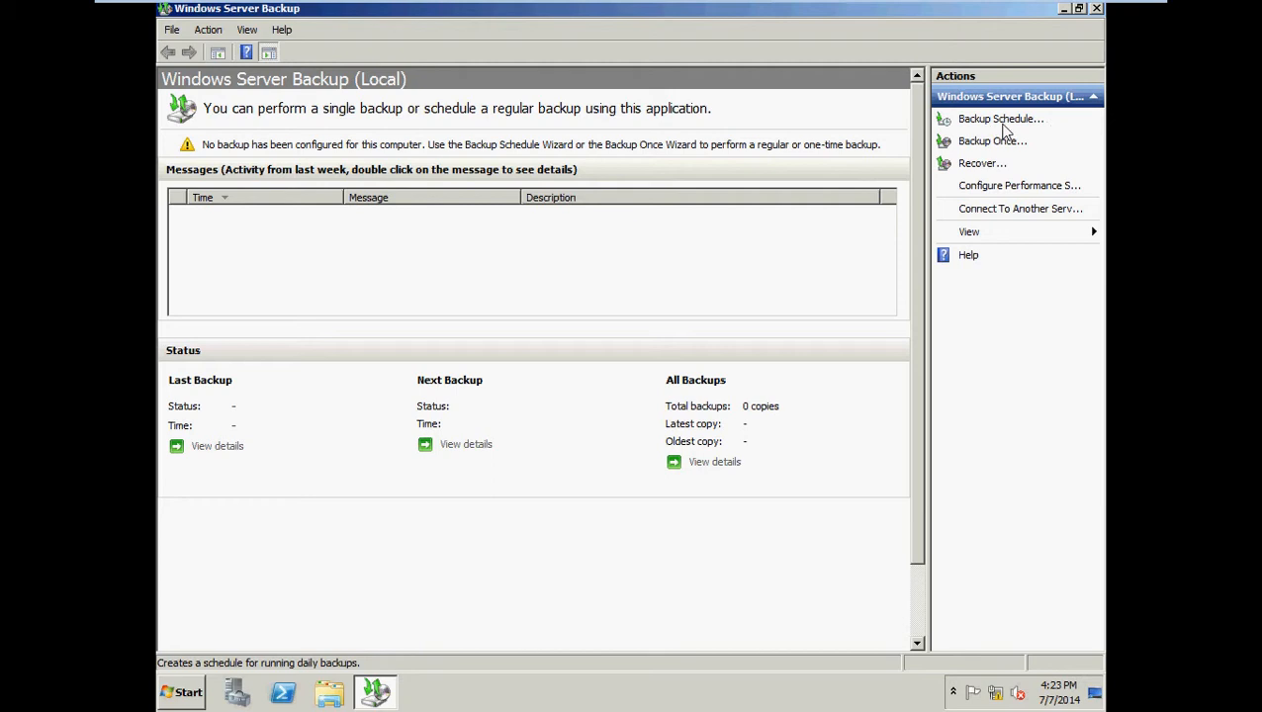
# - Start a new backup schedule and accept the Full server (recommended) configuration
pyautogui.click(1003, 126)
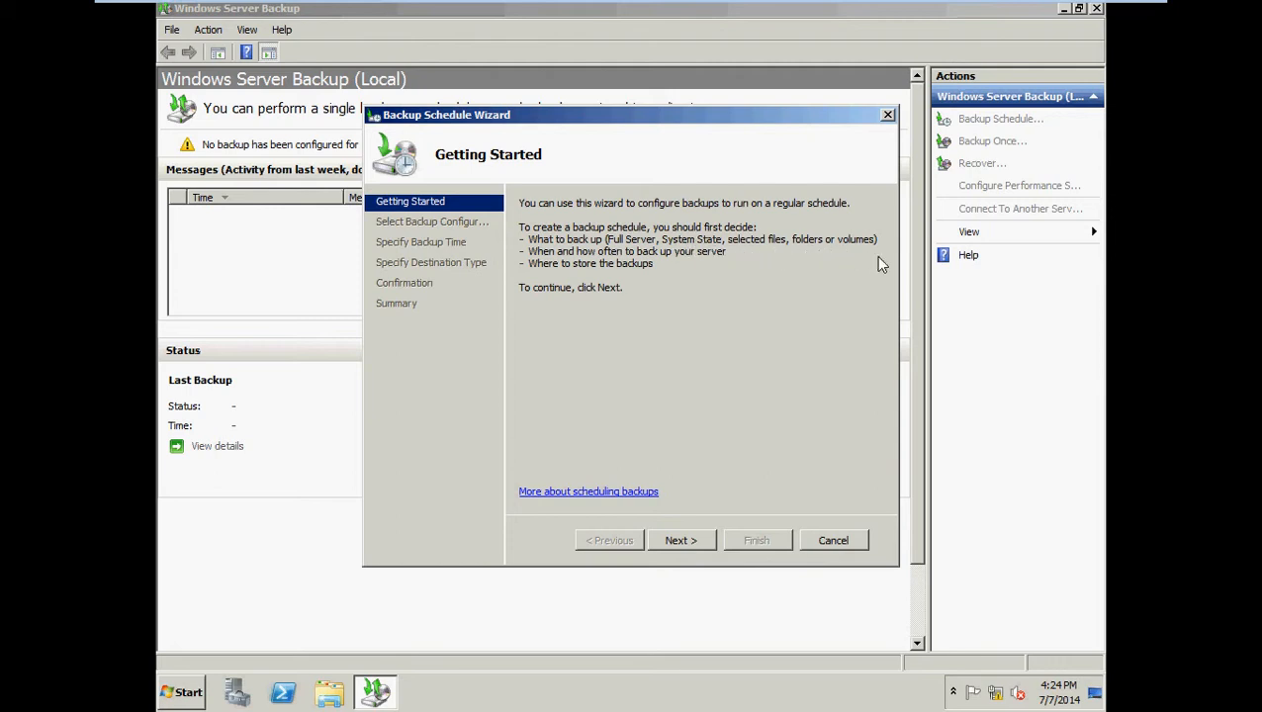
pyautogui.click(689, 550)
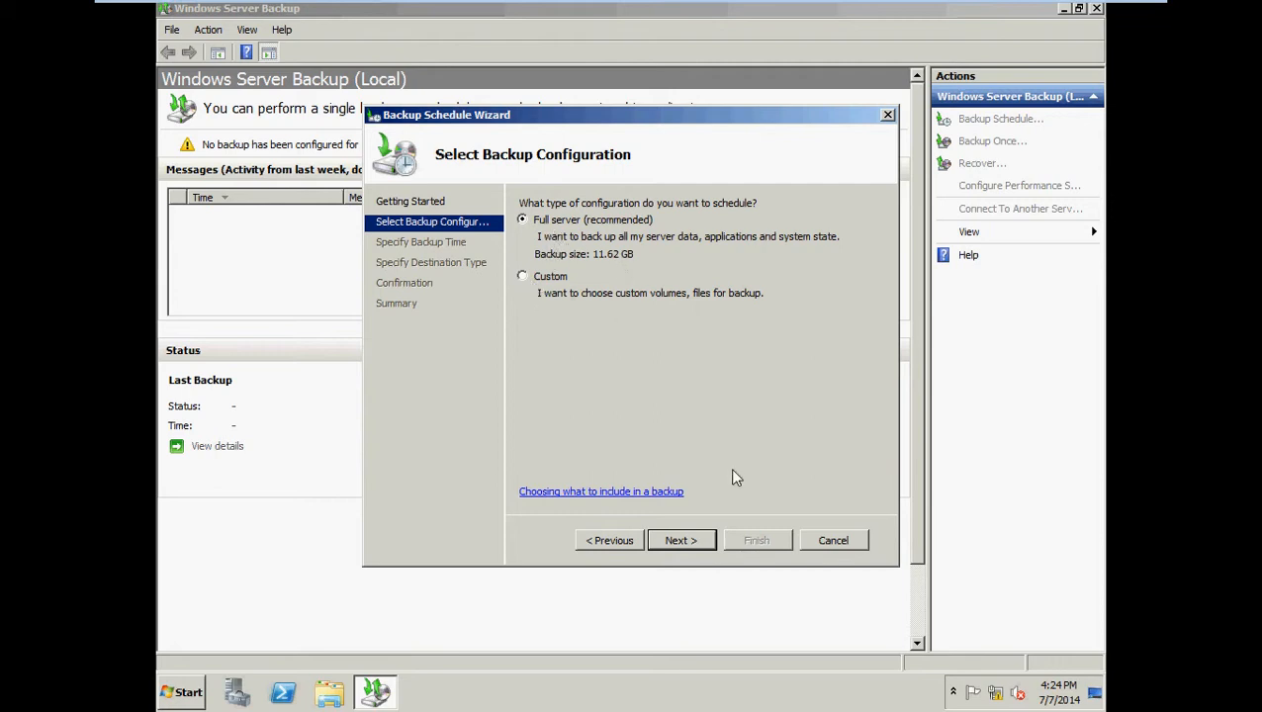
pyautogui.click(692, 549)
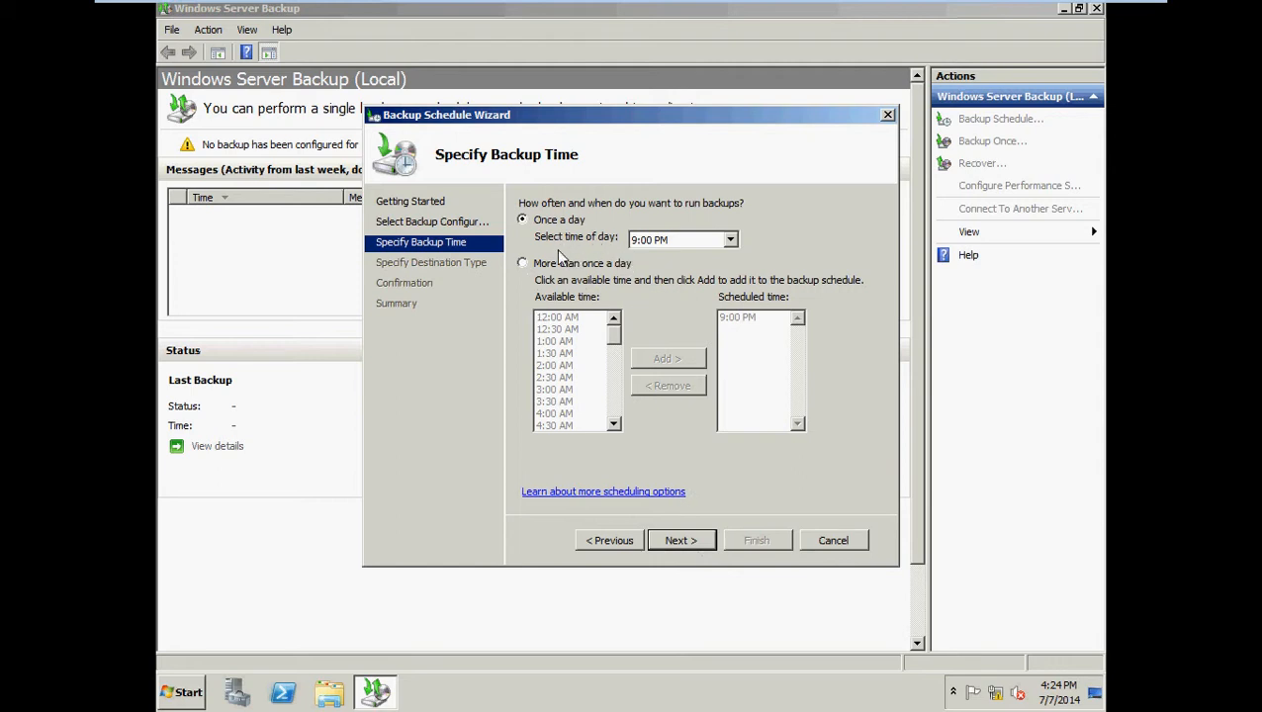
# - Set the backup to run once a day at 11:00 PM and proceed to the destination type
pyautogui.click(729, 240)
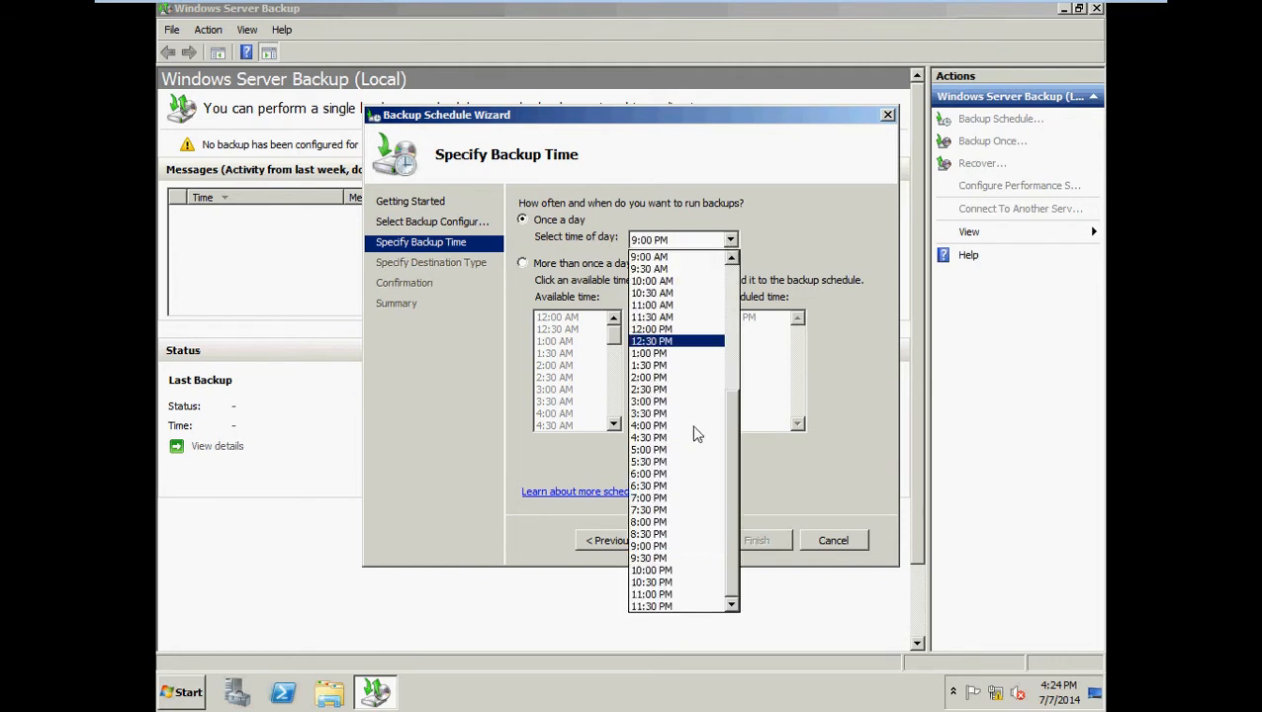
pyautogui.click(668, 594)
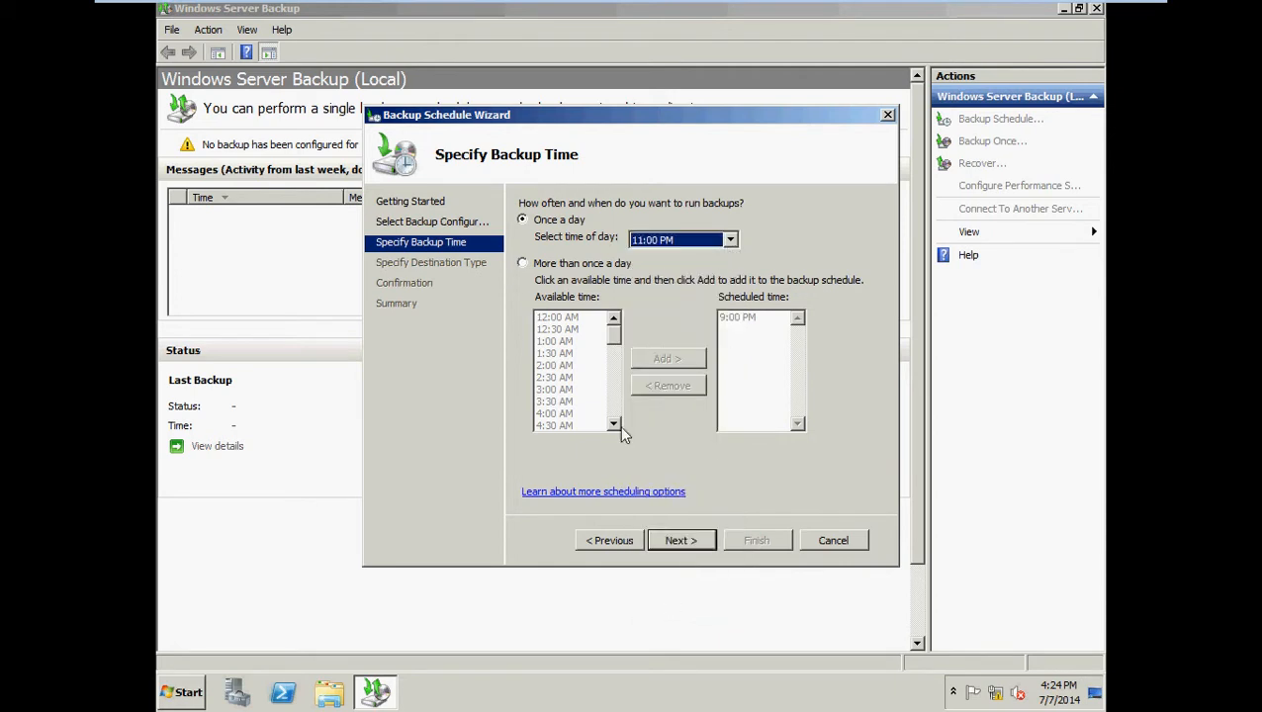
pyautogui.click(689, 546)
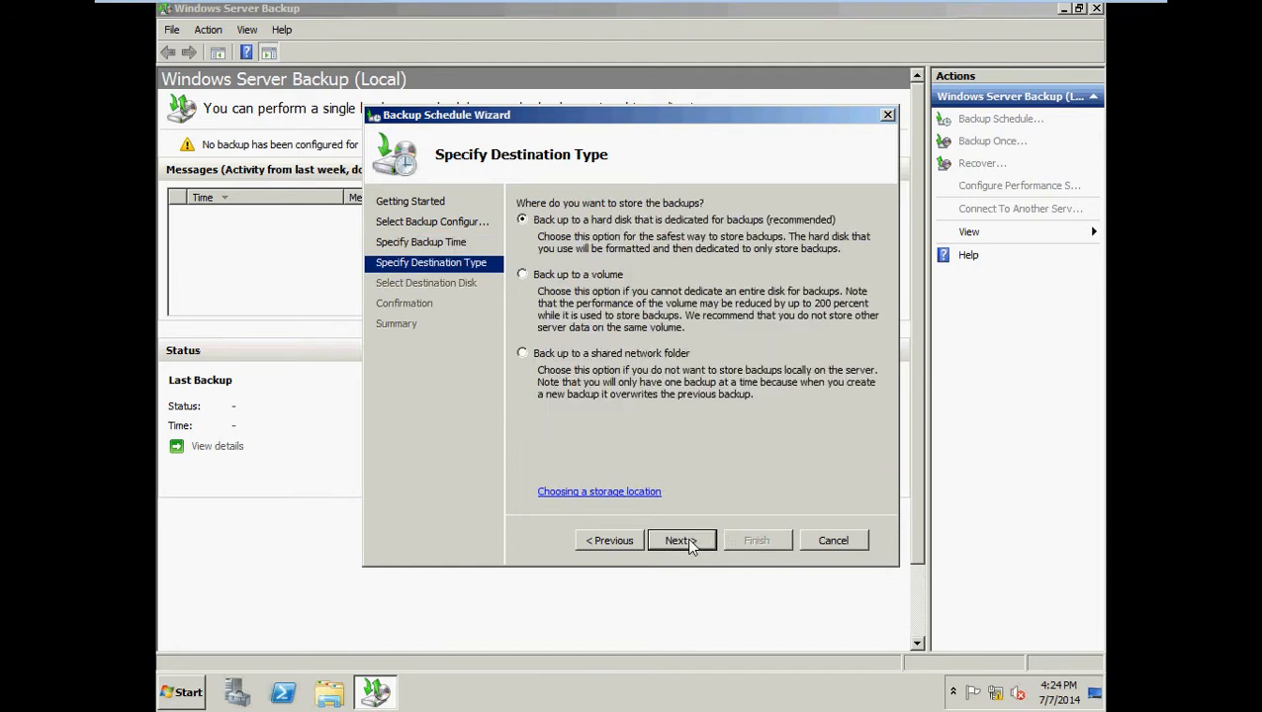
# - Go back to the backup time, choose More than once a day, add 12:00 AM and 3:00 AM, and continue to the destination type
pyautogui.click(608, 550)
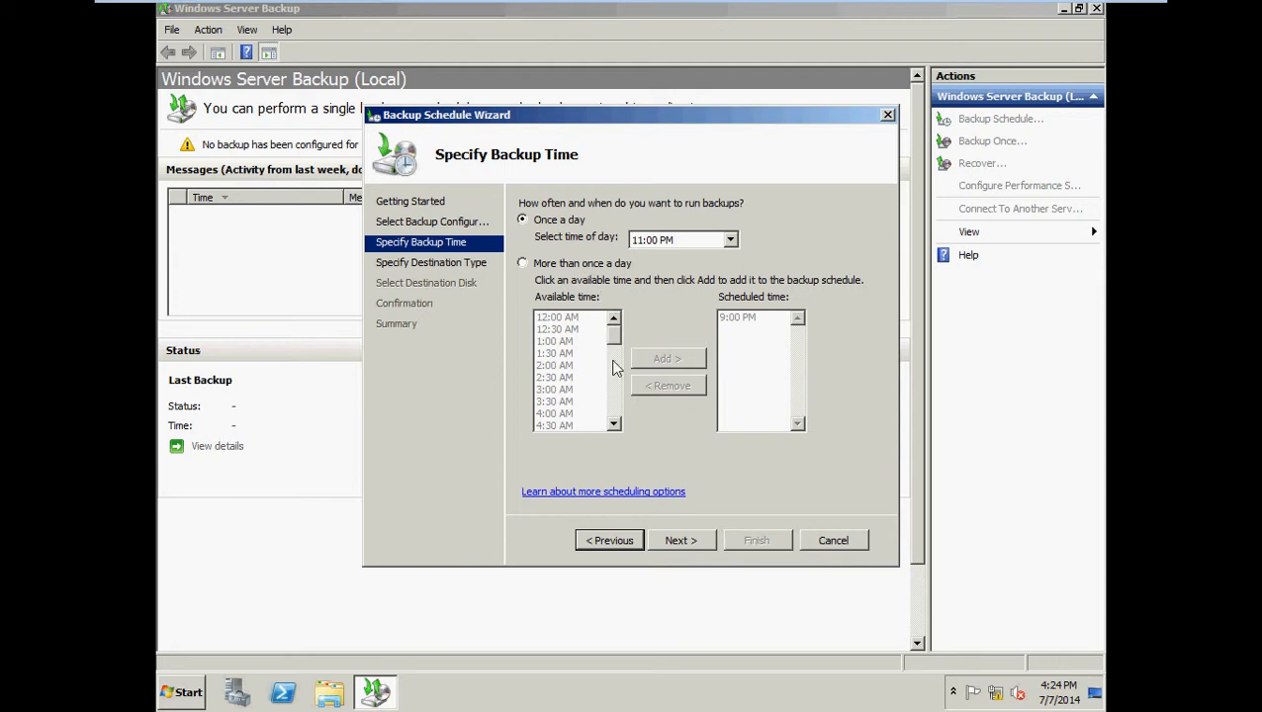
pyautogui.click(524, 265)
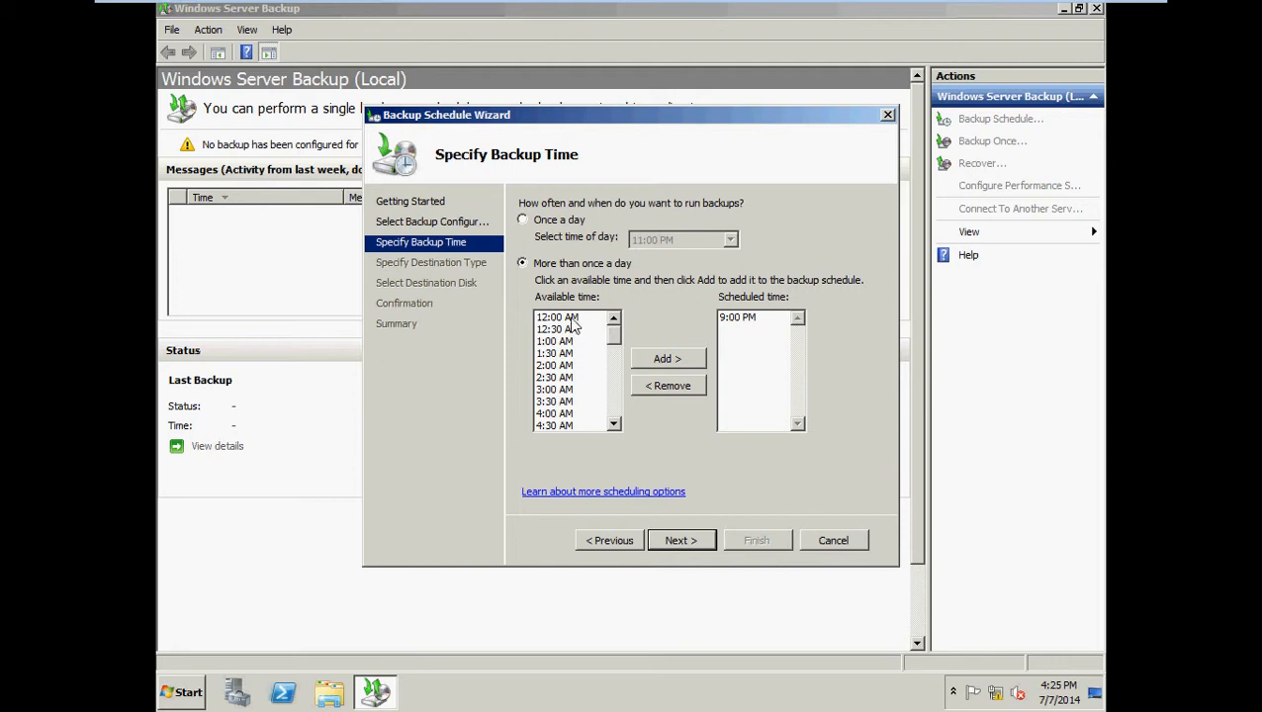
pyautogui.click(575, 319)
pyautogui.click(694, 367)
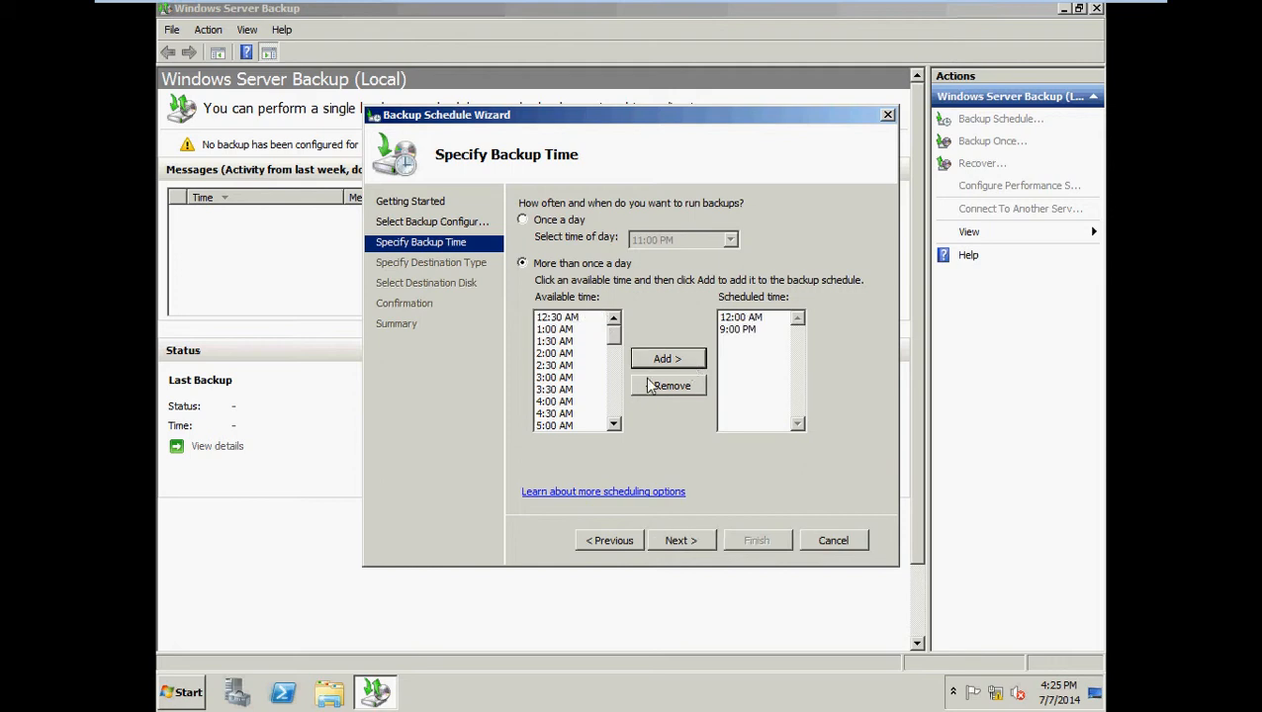
pyautogui.click(735, 332)
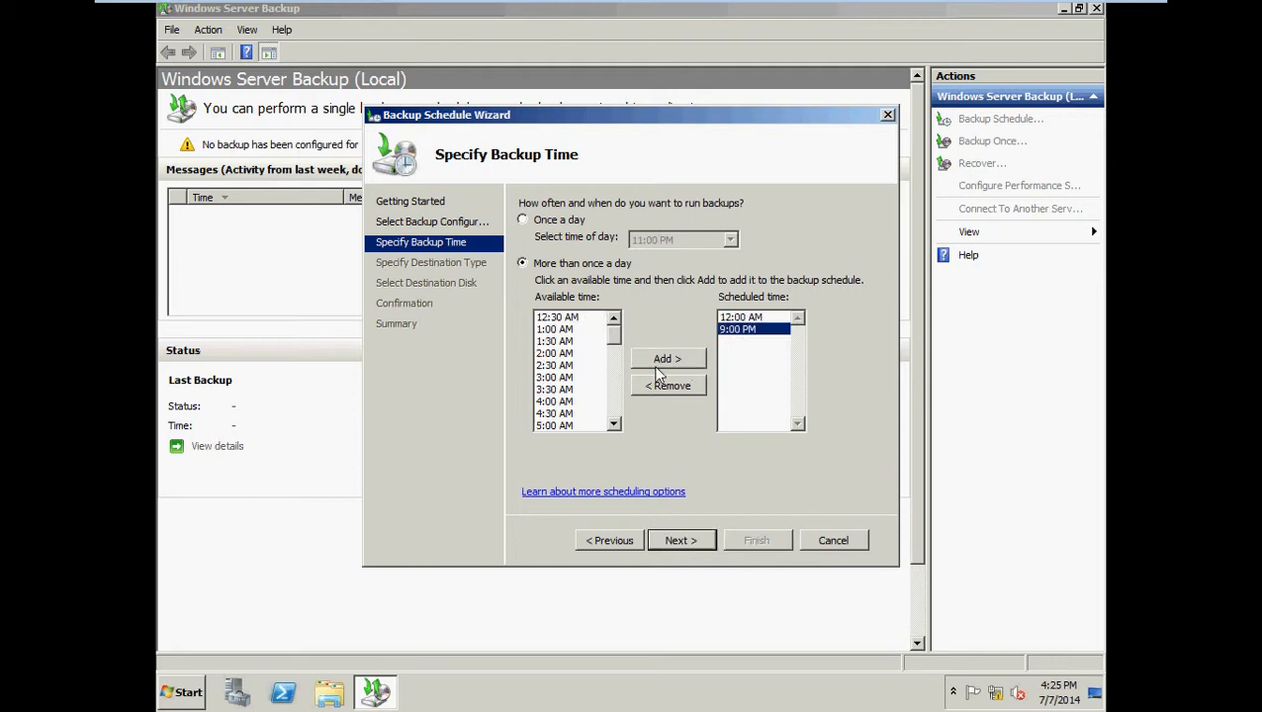
pyautogui.click(593, 378)
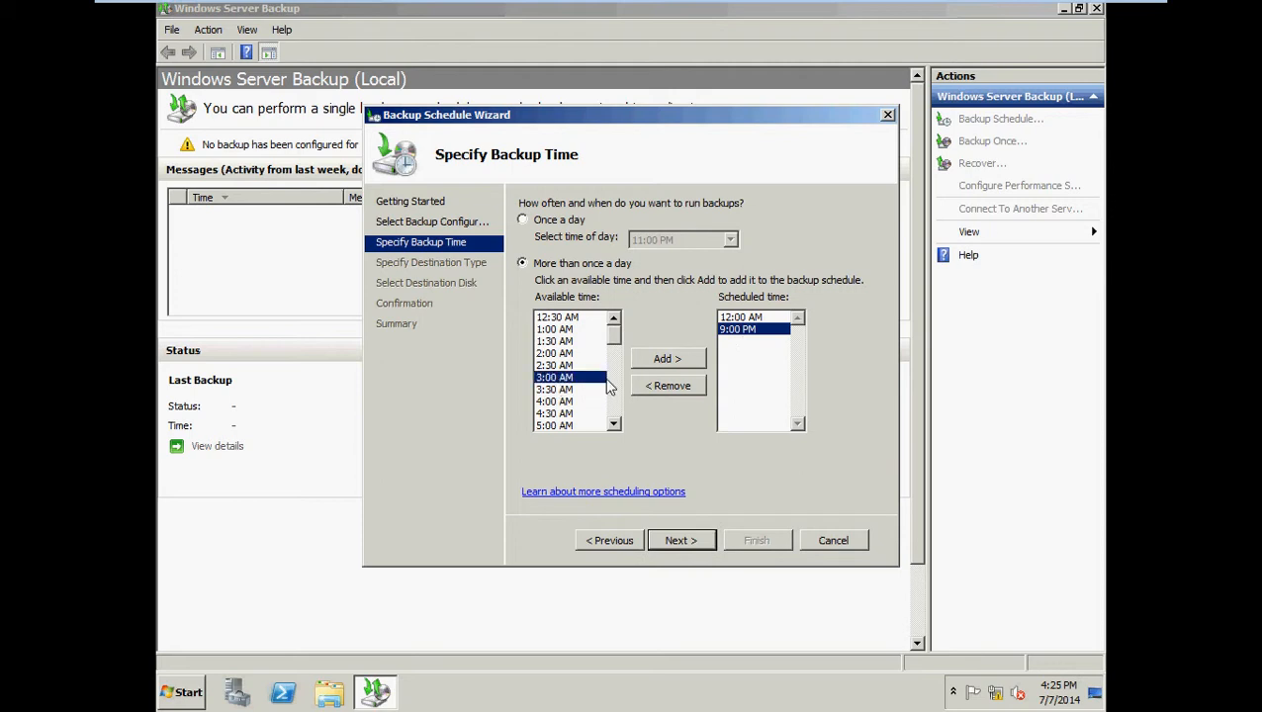
pyautogui.click(674, 362)
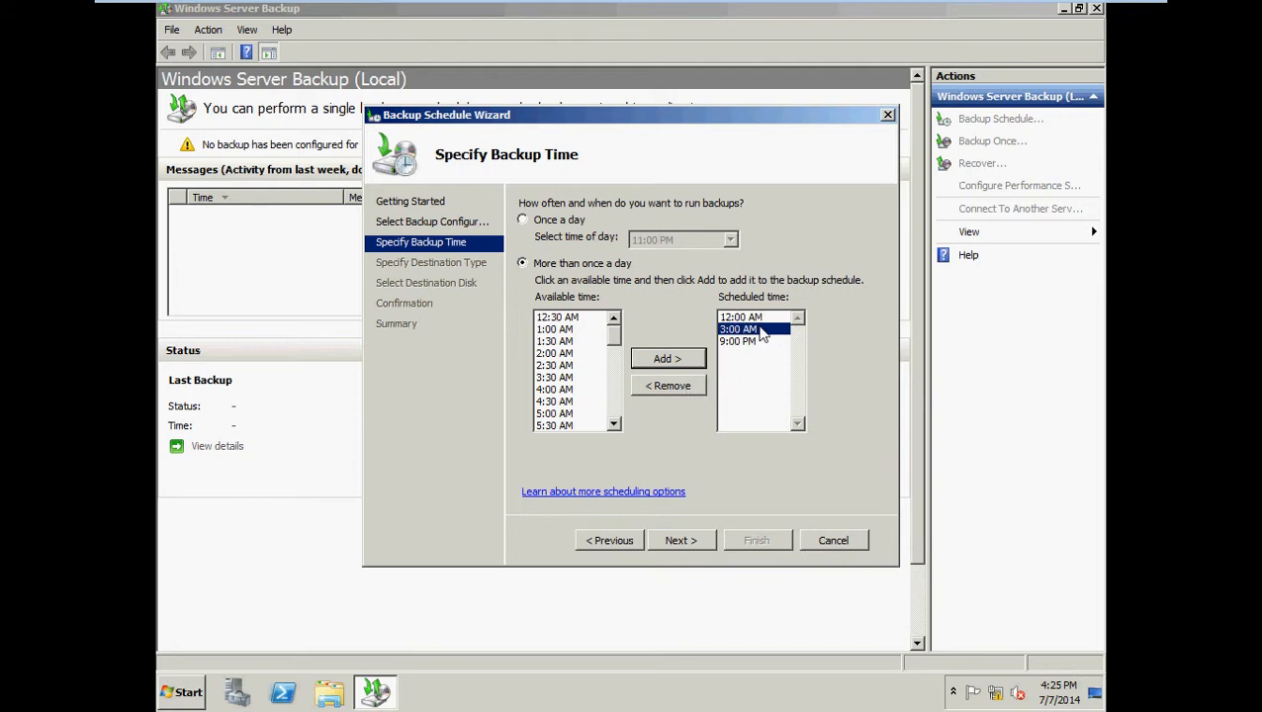
pyautogui.click(695, 552)
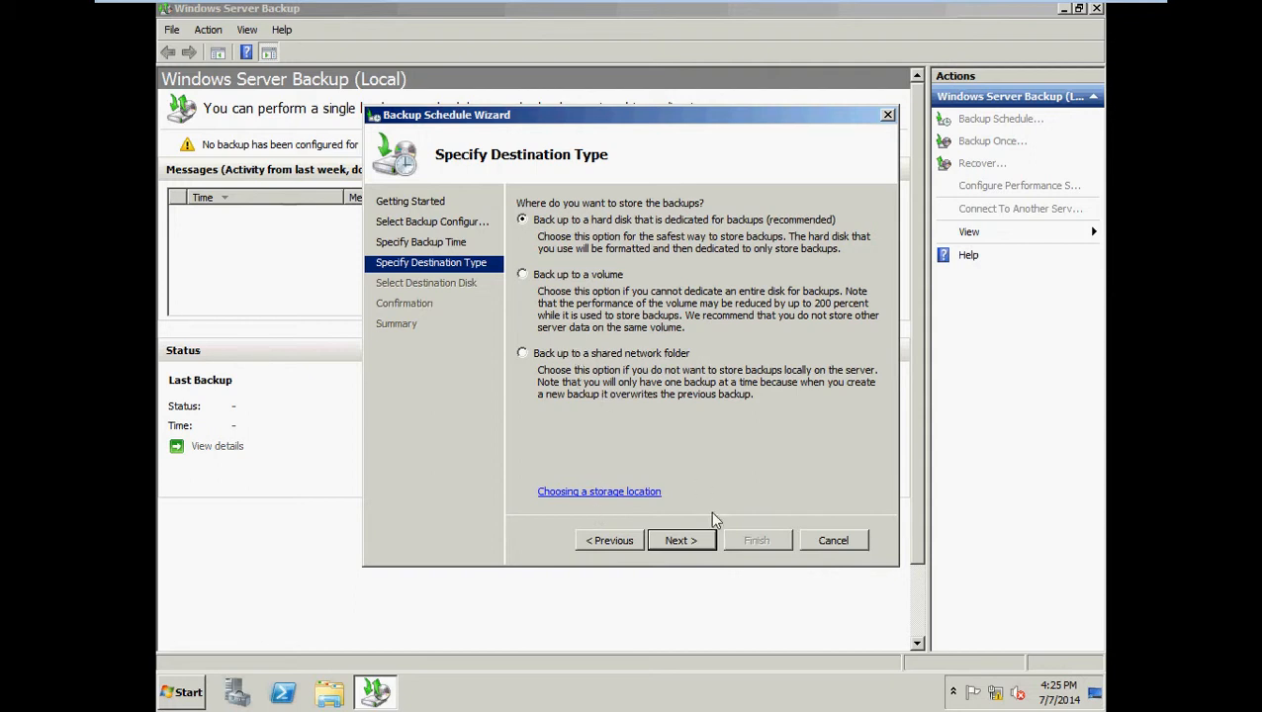
# - Keep the dedicated hard disk destination, check the list of all available disks without selecting one, and cancel the backup schedule
pyautogui.click(672, 546)
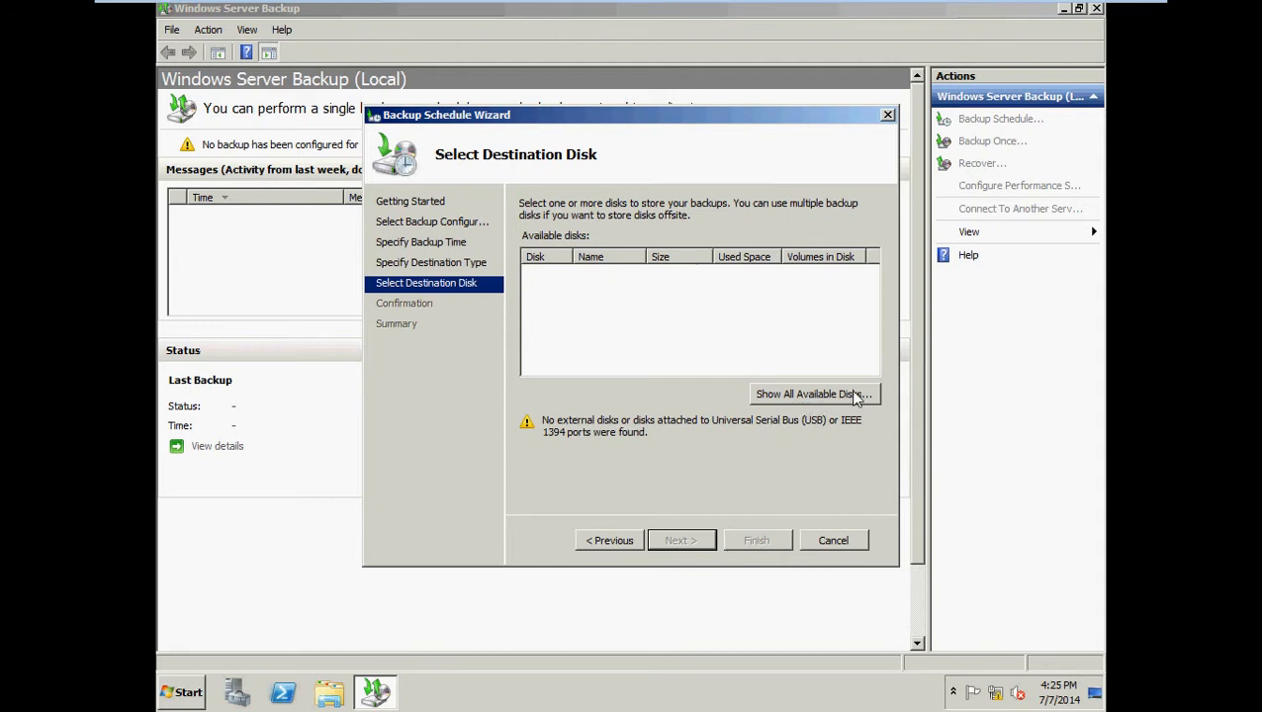
pyautogui.click(811, 396)
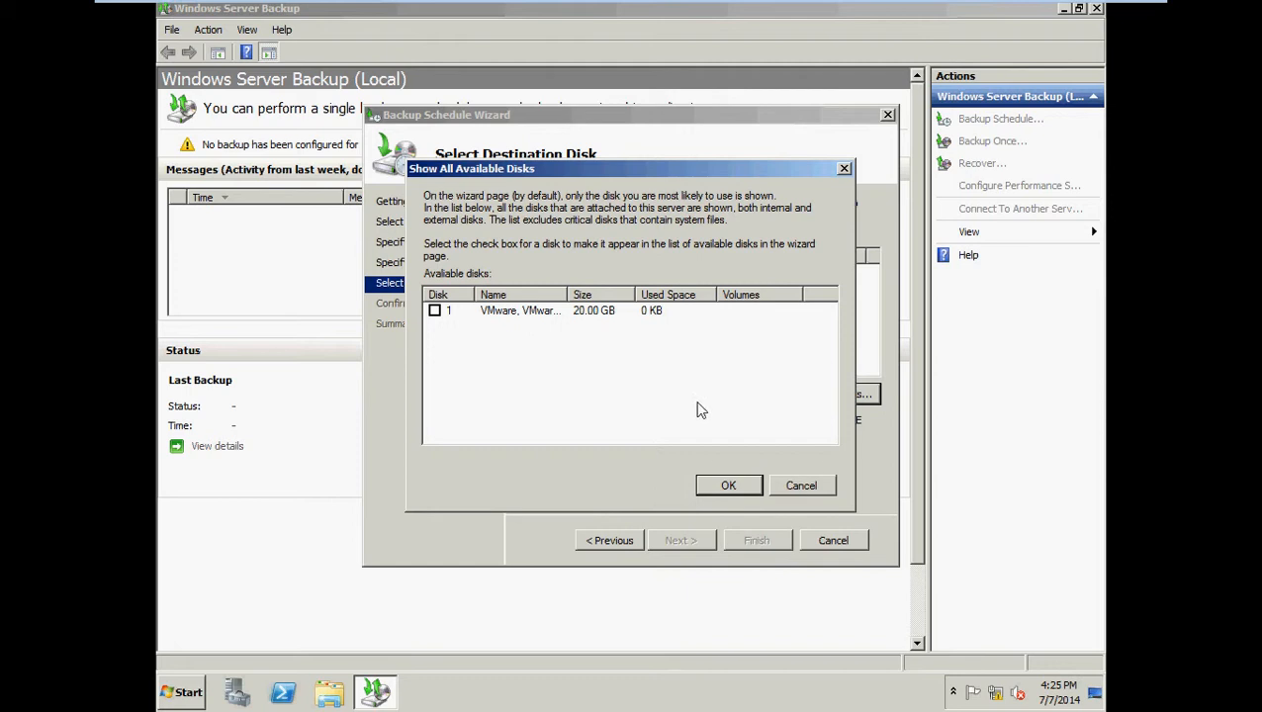
pyautogui.click(811, 485)
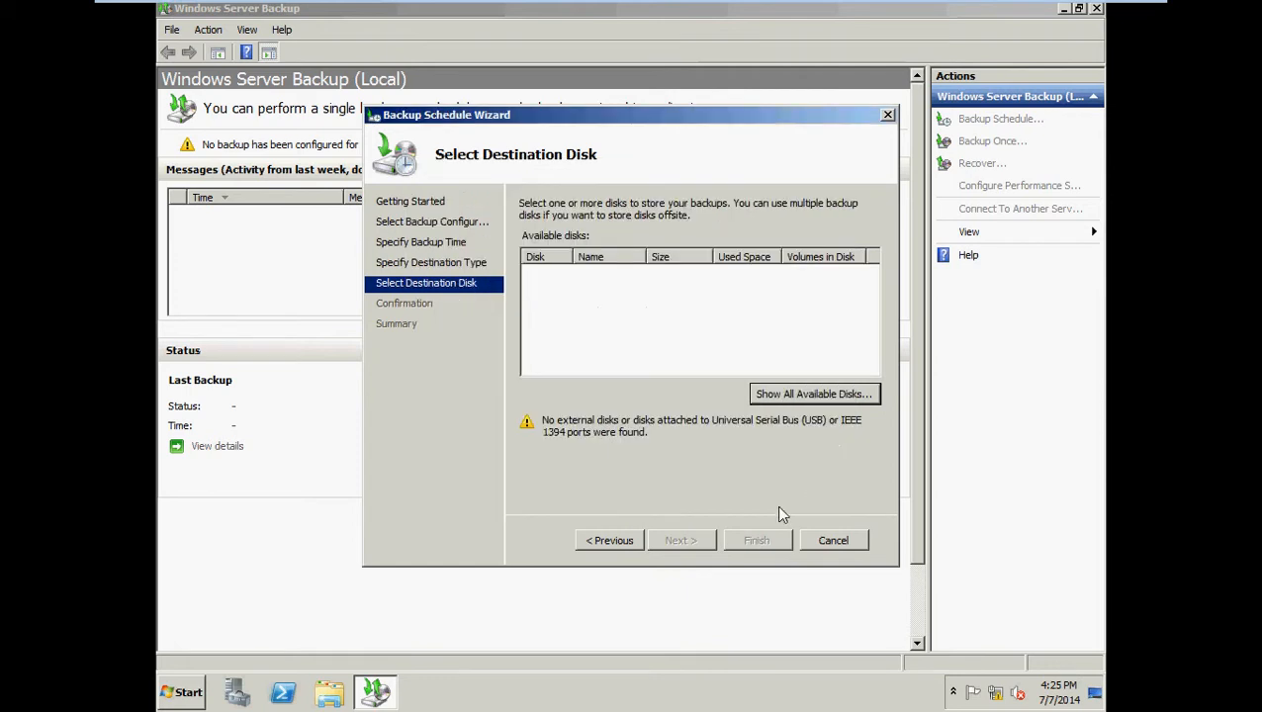
pyautogui.click(614, 541)
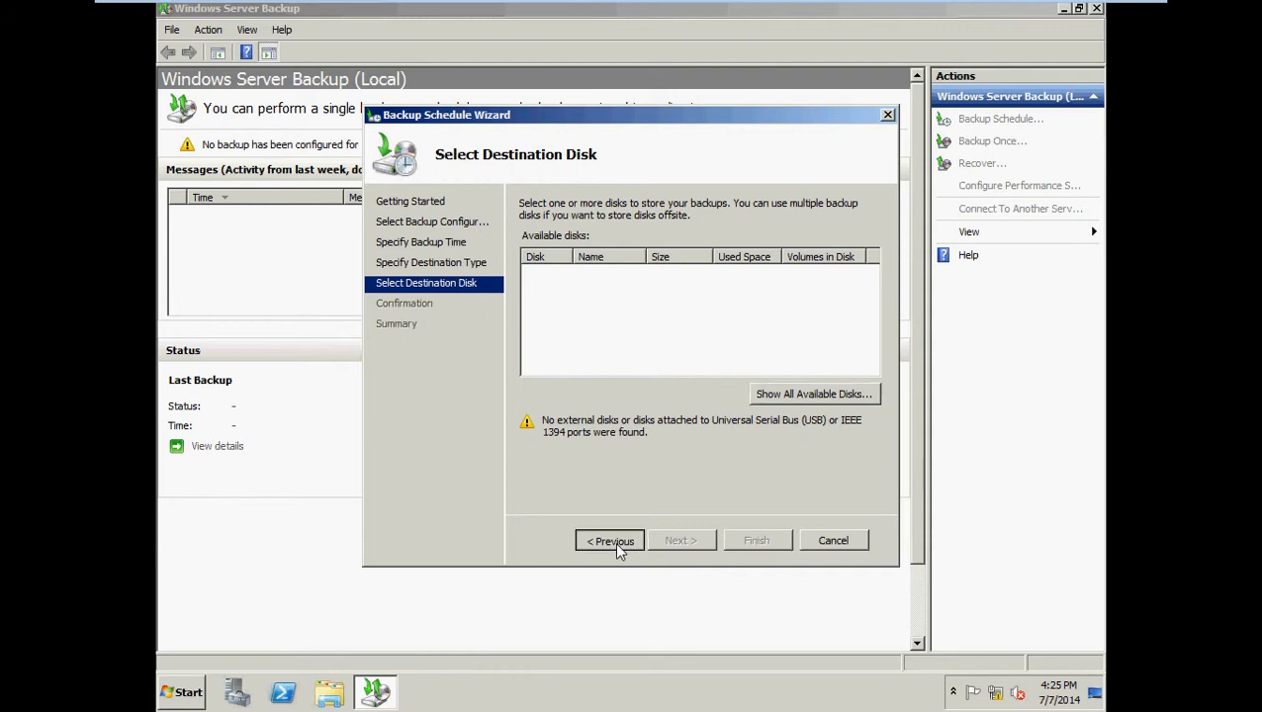
pyautogui.click(837, 540)
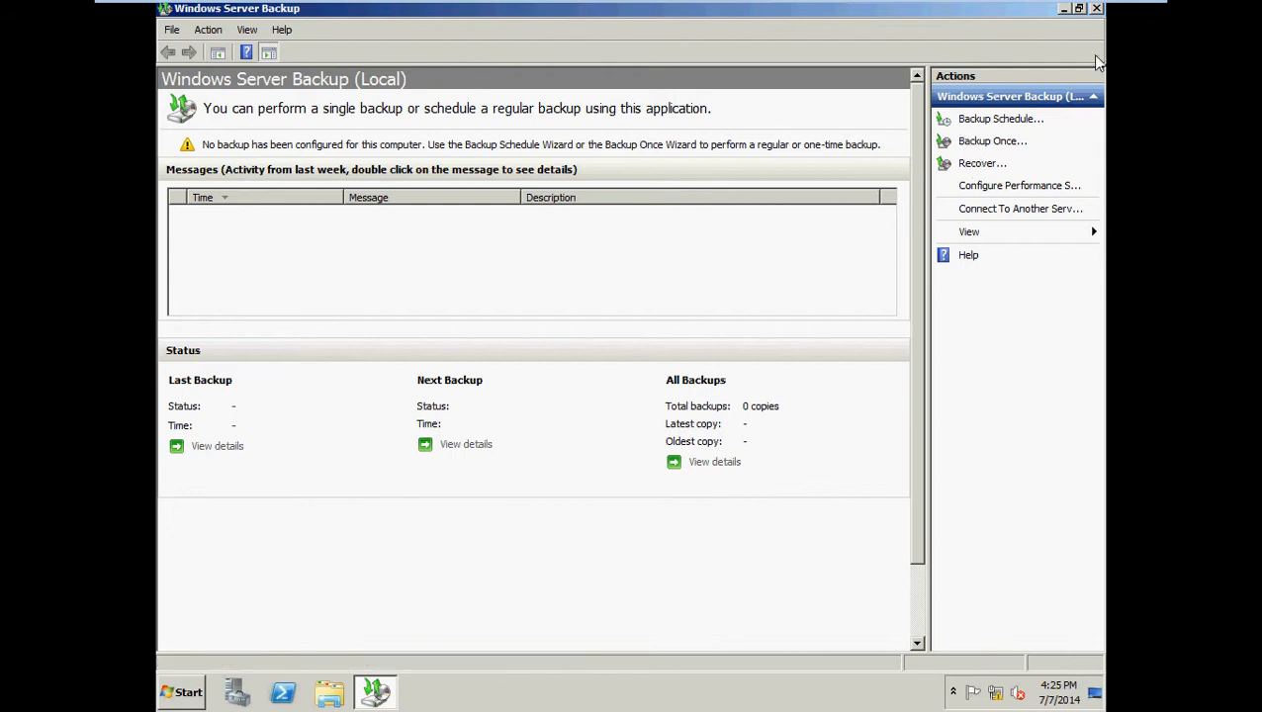
# - Minimize the virtual machine, switch to the PowerPoint presentation and highlight the end of the "Perform a simple Backup" agenda item
pyautogui.click(1099, 7)
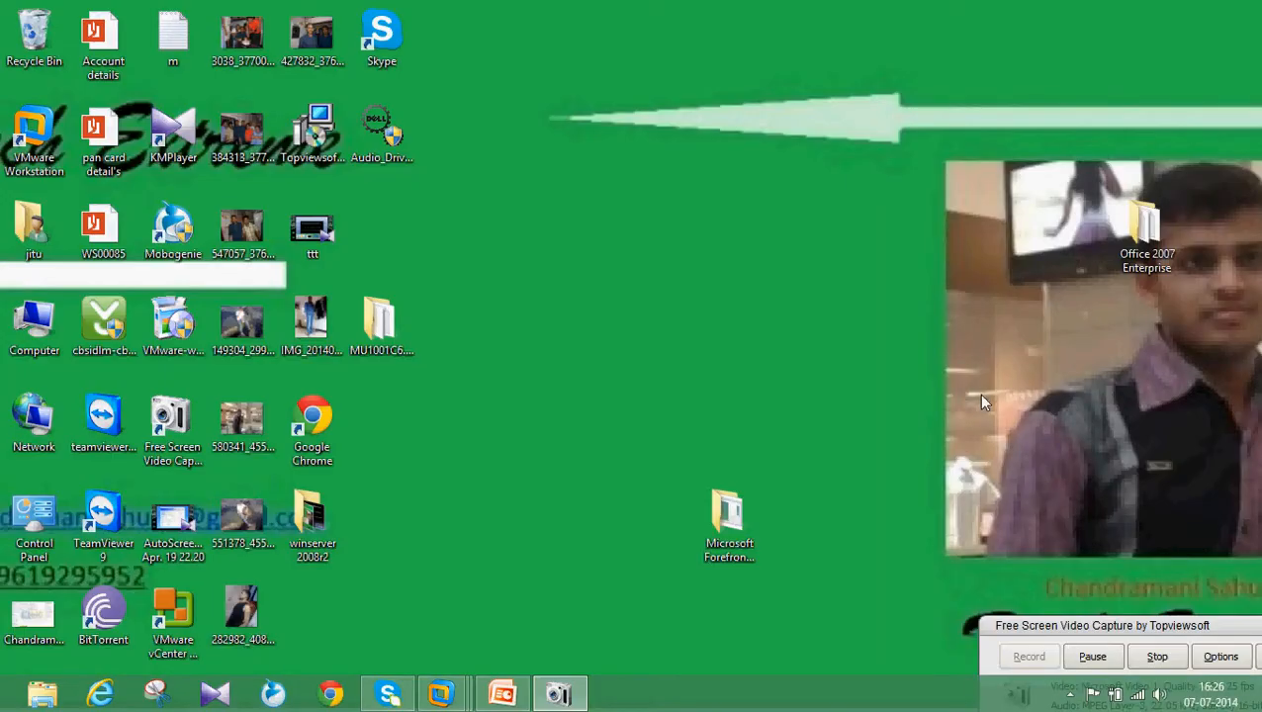
pyautogui.click(503, 693)
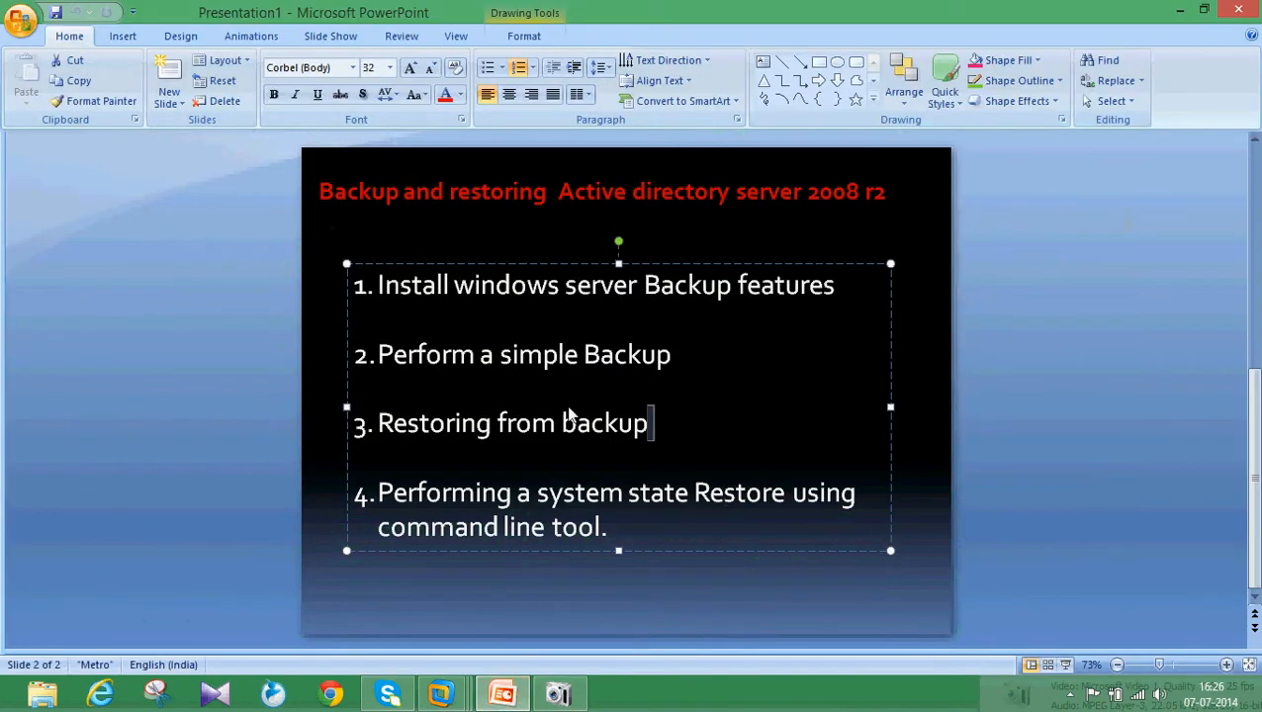
pyautogui.click(697, 358)
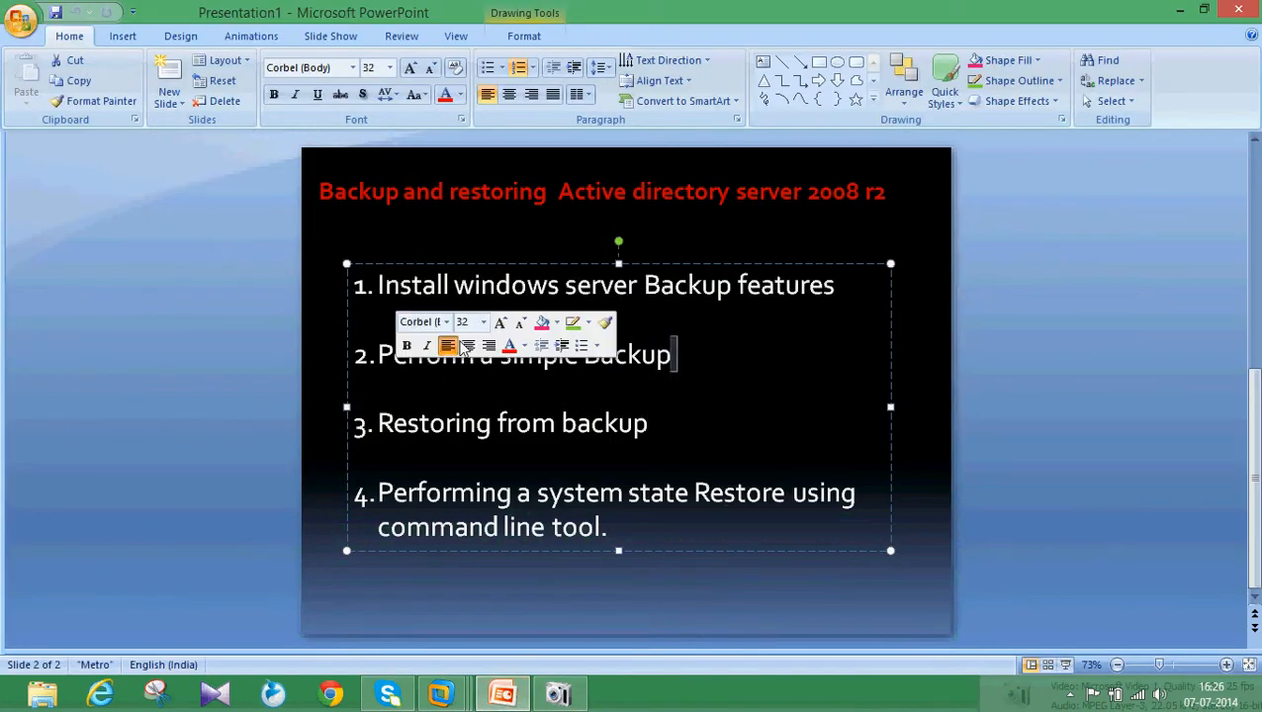